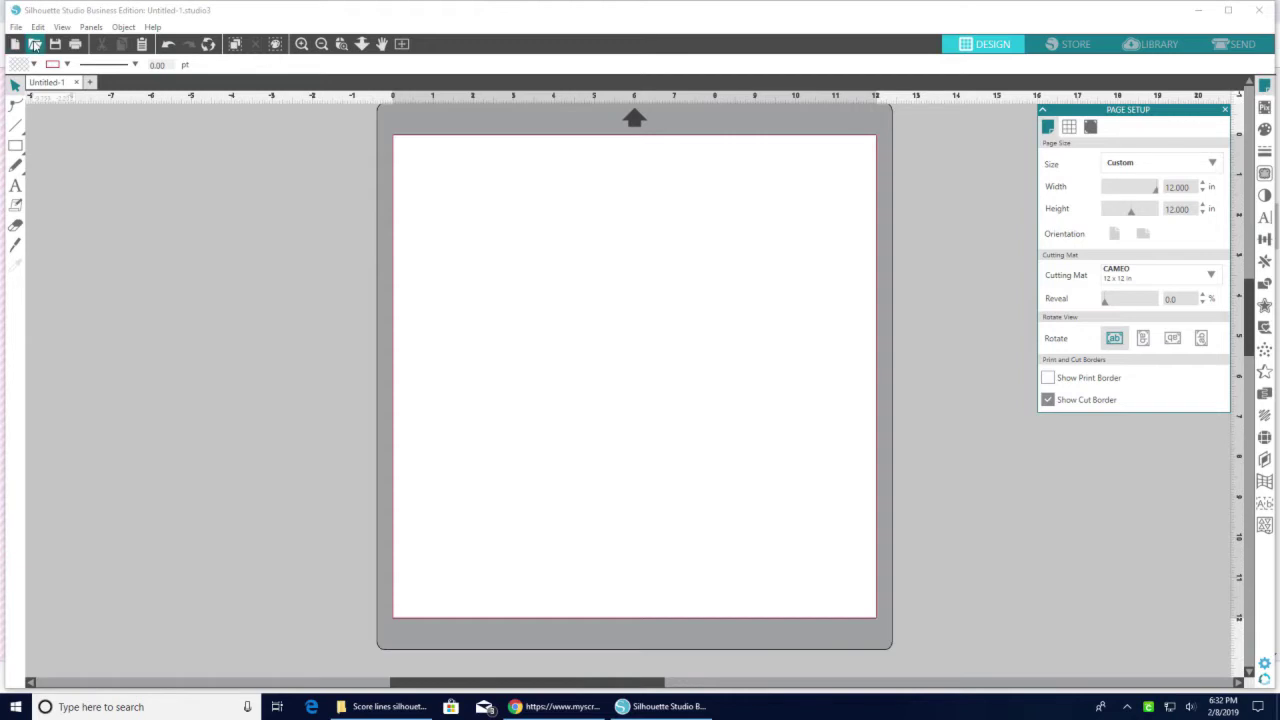
Open the SVG file "Single Test Tube_score lines" from the Design Space folder
{"action": "left_click", "coordinate": [34, 45]}
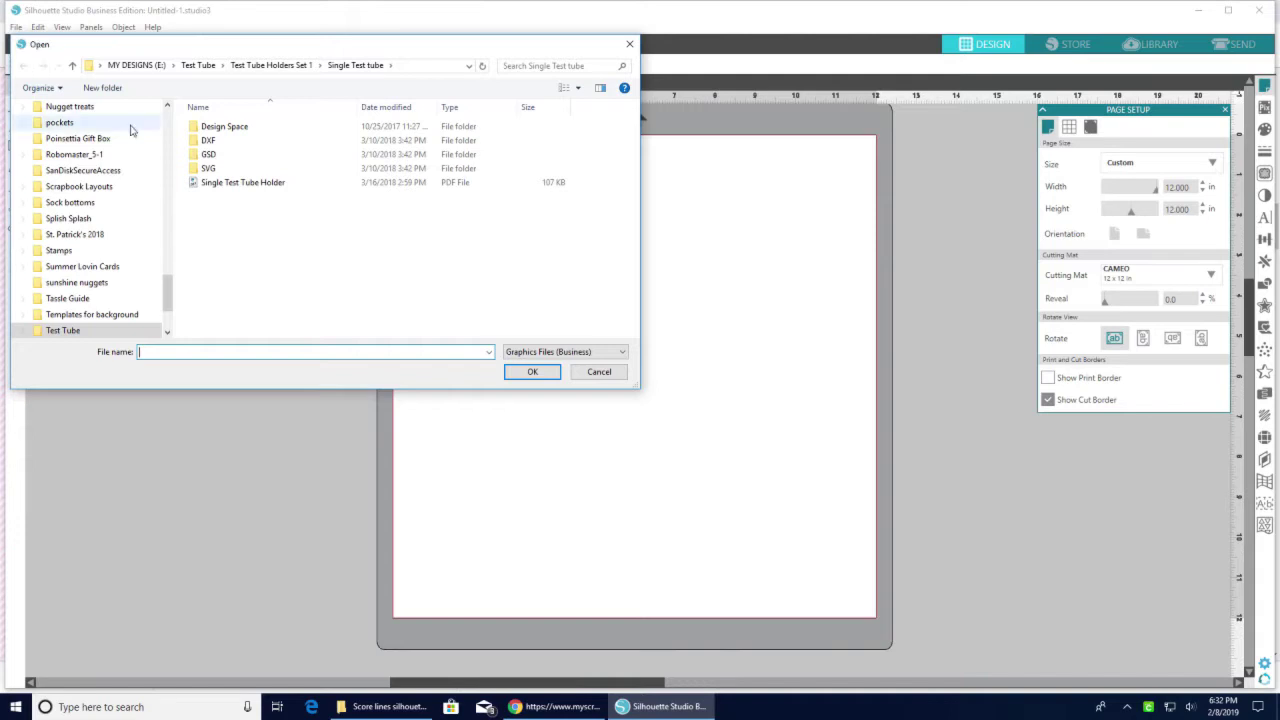
{"action": "left_click", "coordinate": [225, 130]}
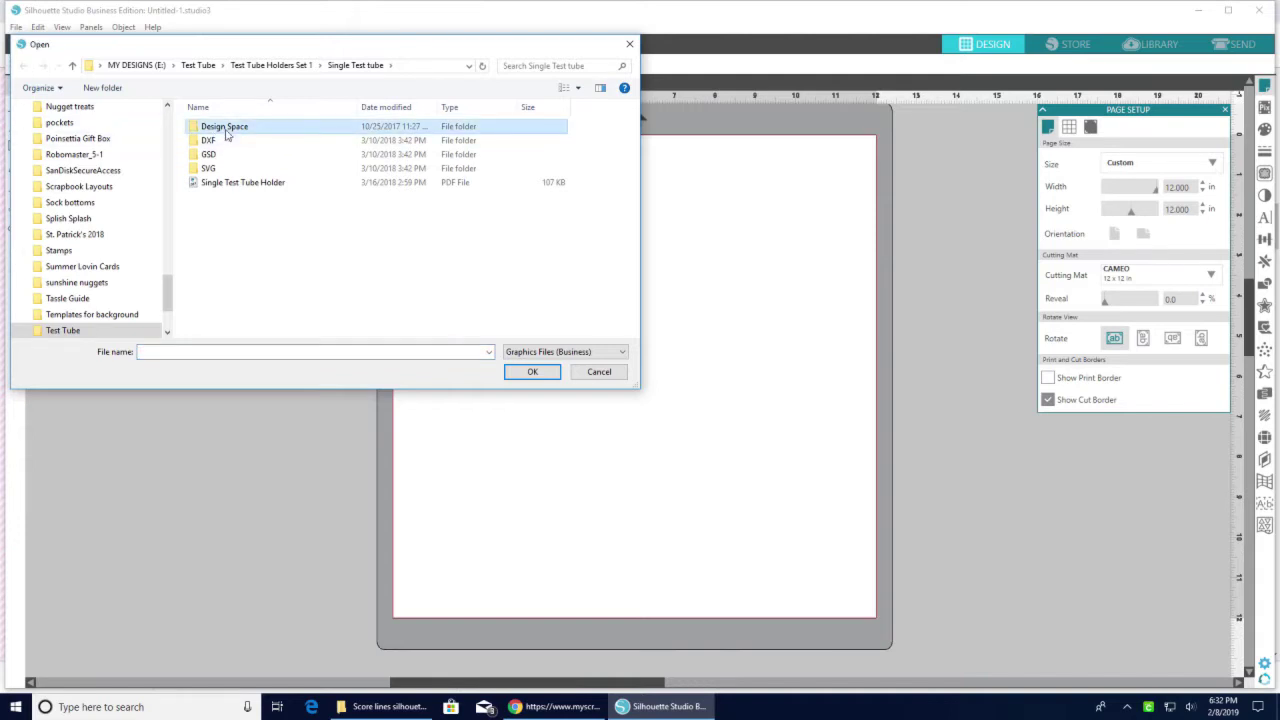
{"action": "double_click", "coordinate": [227, 134]}
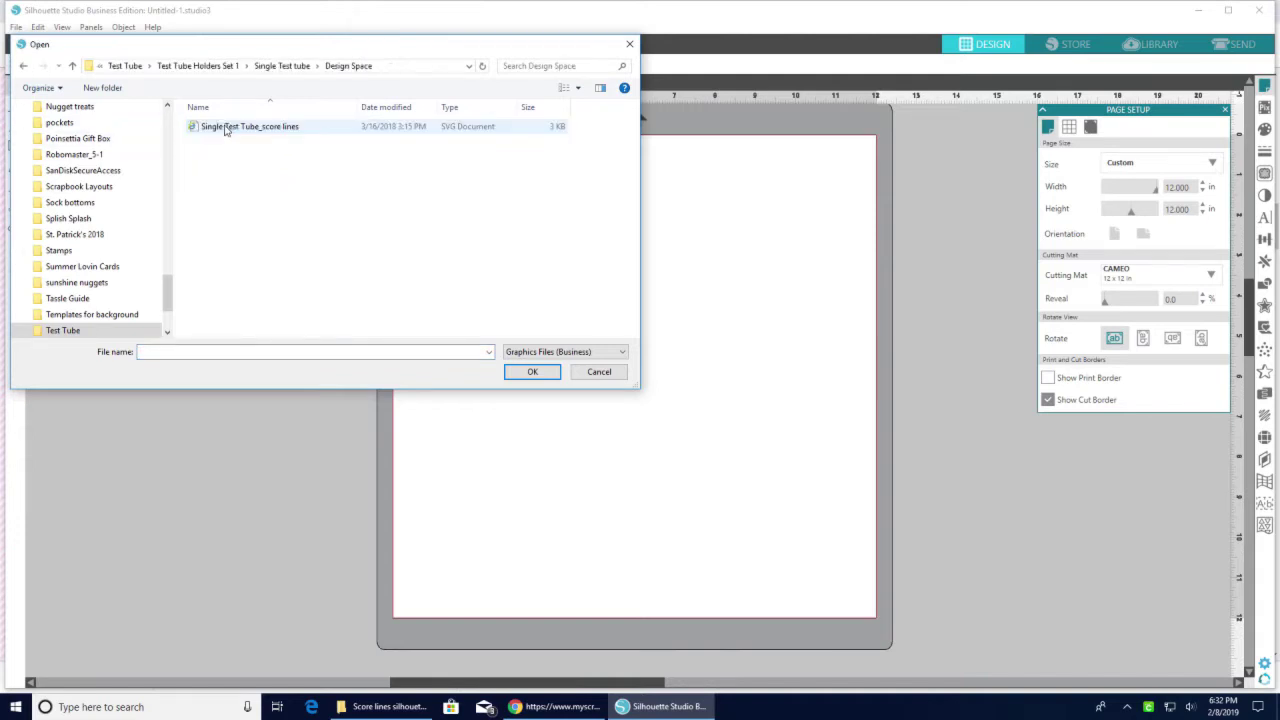
{"action": "left_click", "coordinate": [295, 128]}
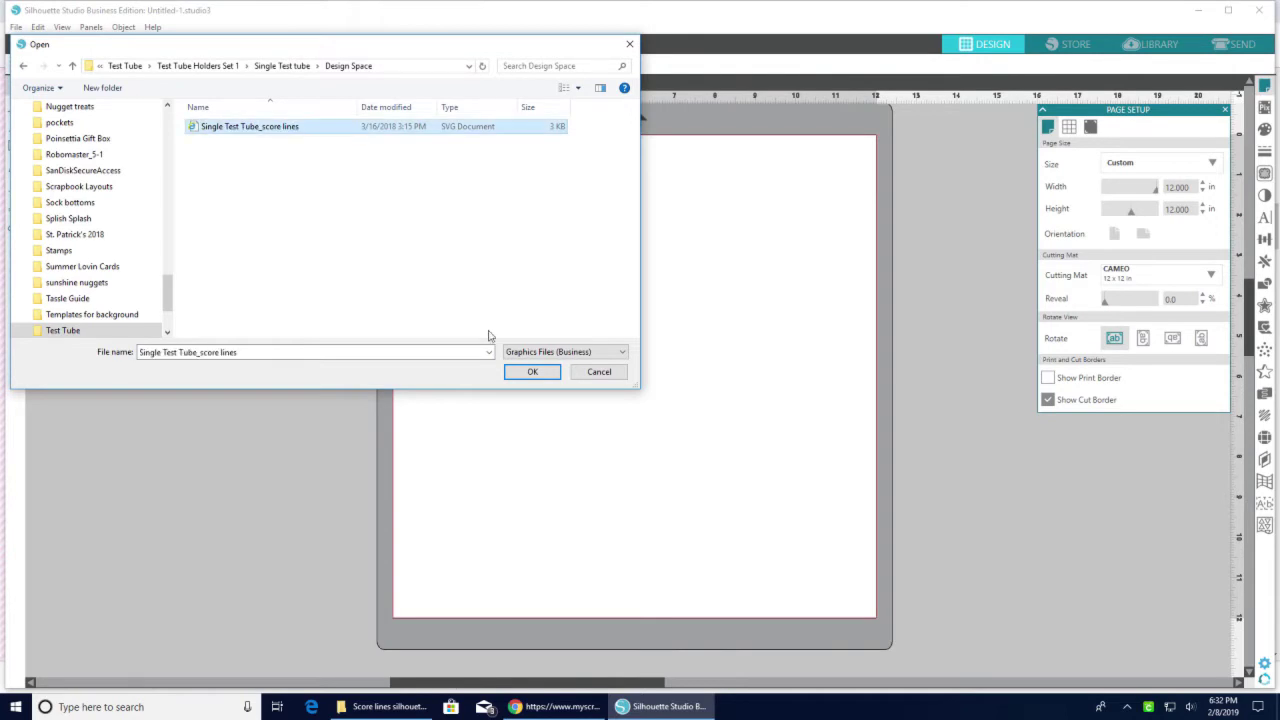
{"action": "left_click", "coordinate": [540, 375]}
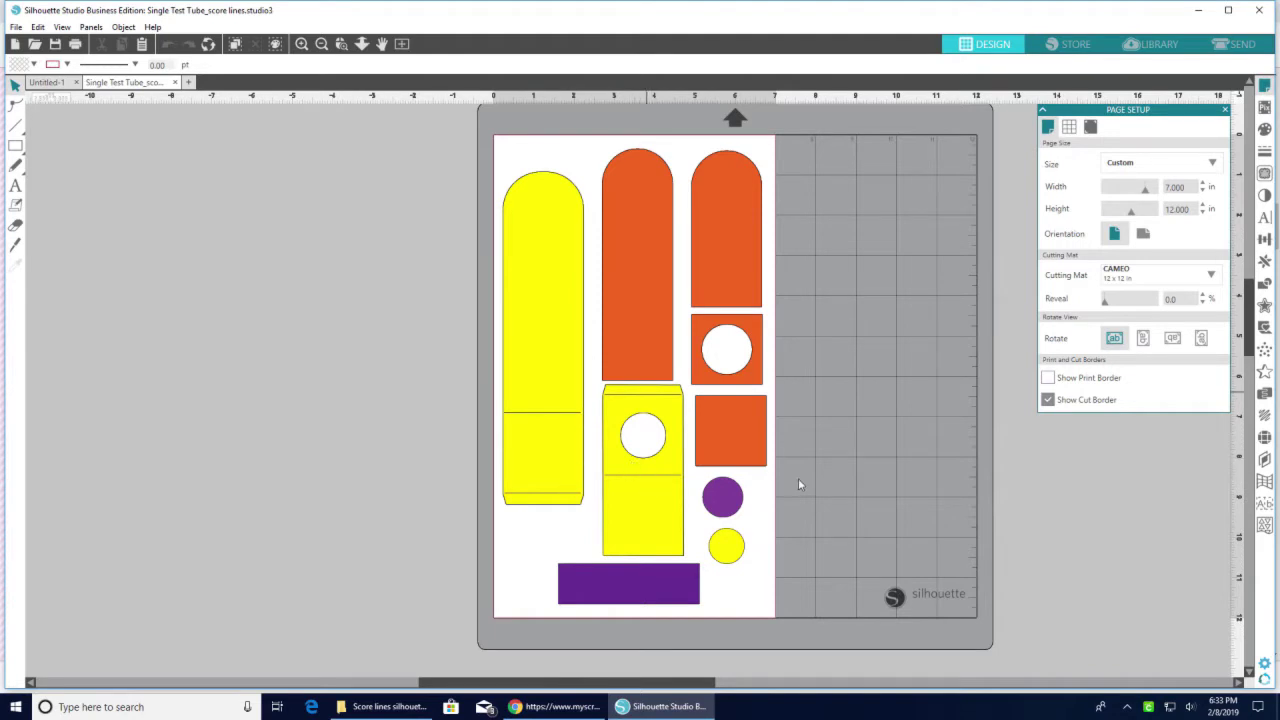
Select the whole test tube design and ungroup it into separate pieces
{"action": "key", "text": "ctrl+a"}
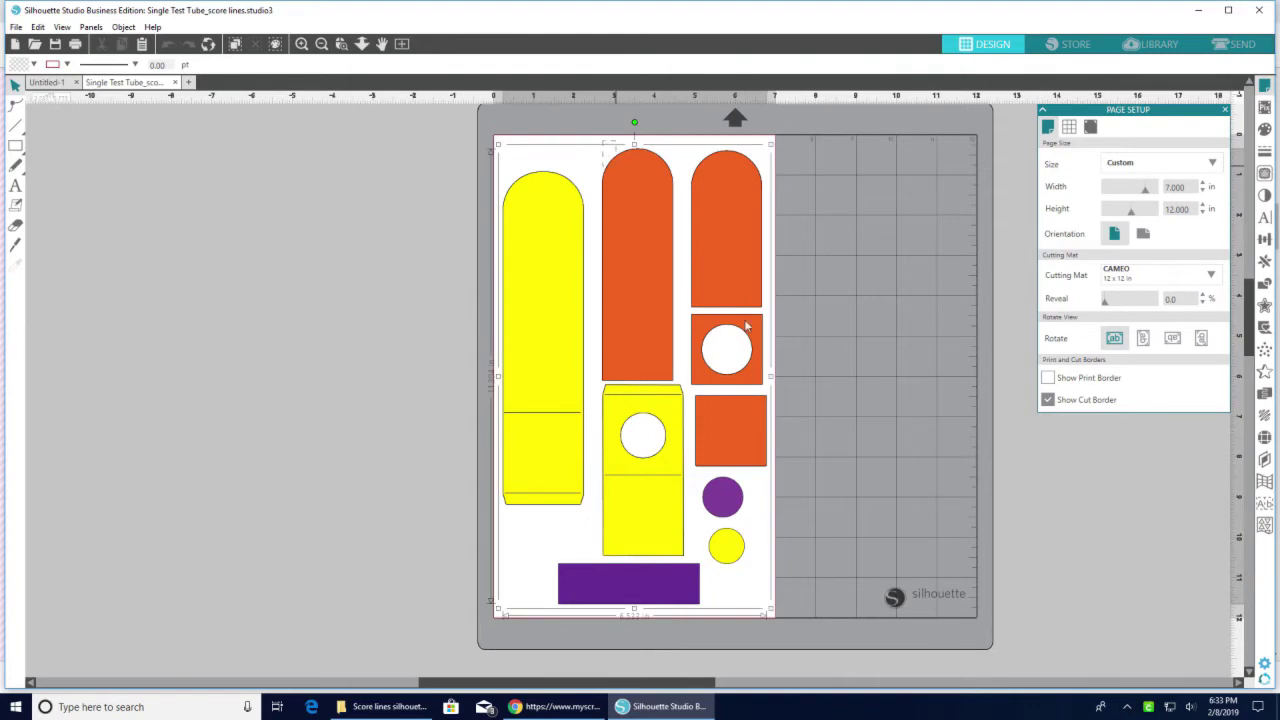
{"action": "right_click", "coordinate": [757, 327]}
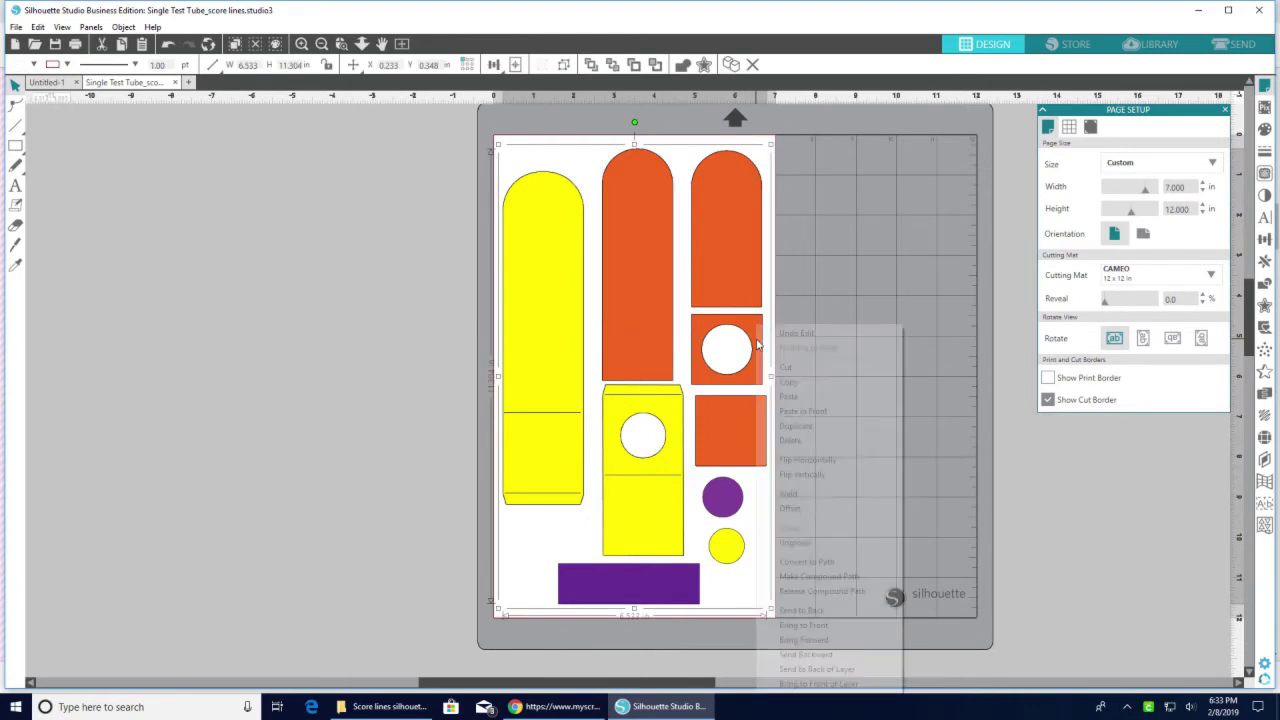
{"action": "left_click", "coordinate": [815, 543]}
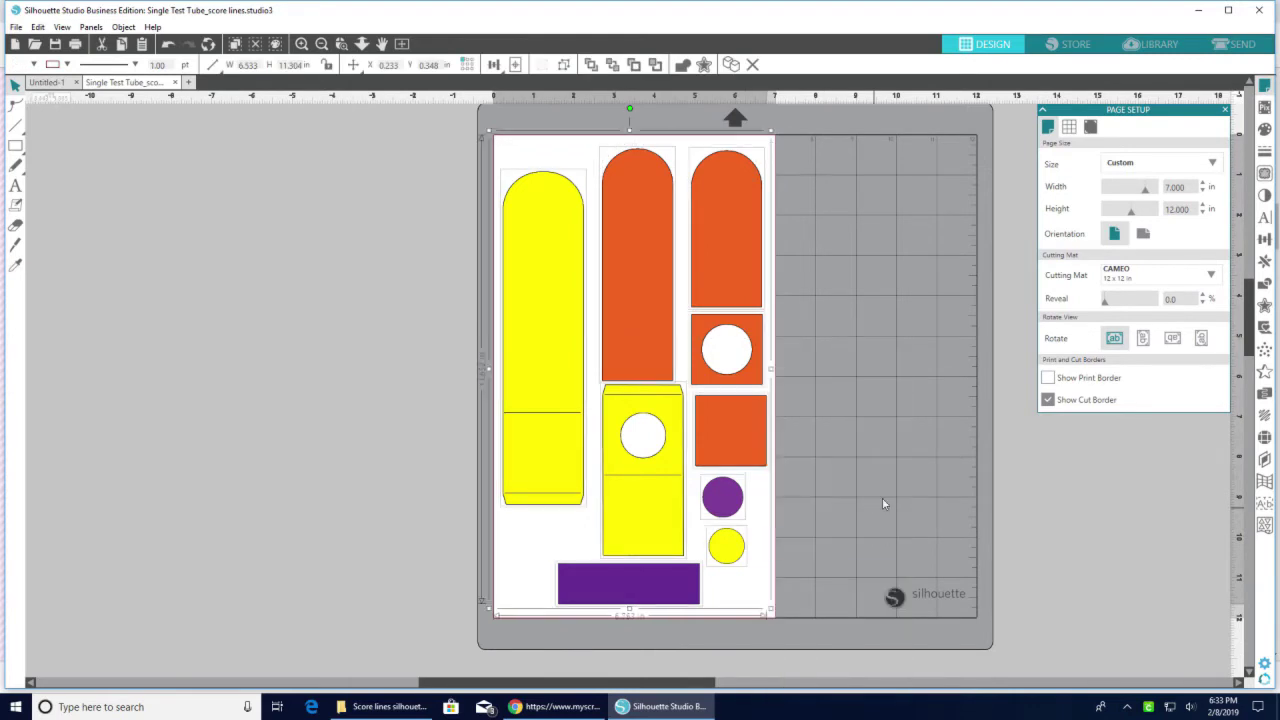
{"action": "left_click", "coordinate": [843, 437]}
Delete all orange pieces, the small purple and yellow circles, and the purple rectangle
{"action": "left_click", "coordinate": [676, 258]}
{"action": "left_click", "coordinate": [755, 350], "text": "shift"}
{"action": "key", "text": "Delete"}
{"action": "left_click_drag", "start_coordinate": [738, 378], "coordinate": [740, 515]}
{"action": "left_click_drag", "start_coordinate": [746, 574], "coordinate": [746, 574]}
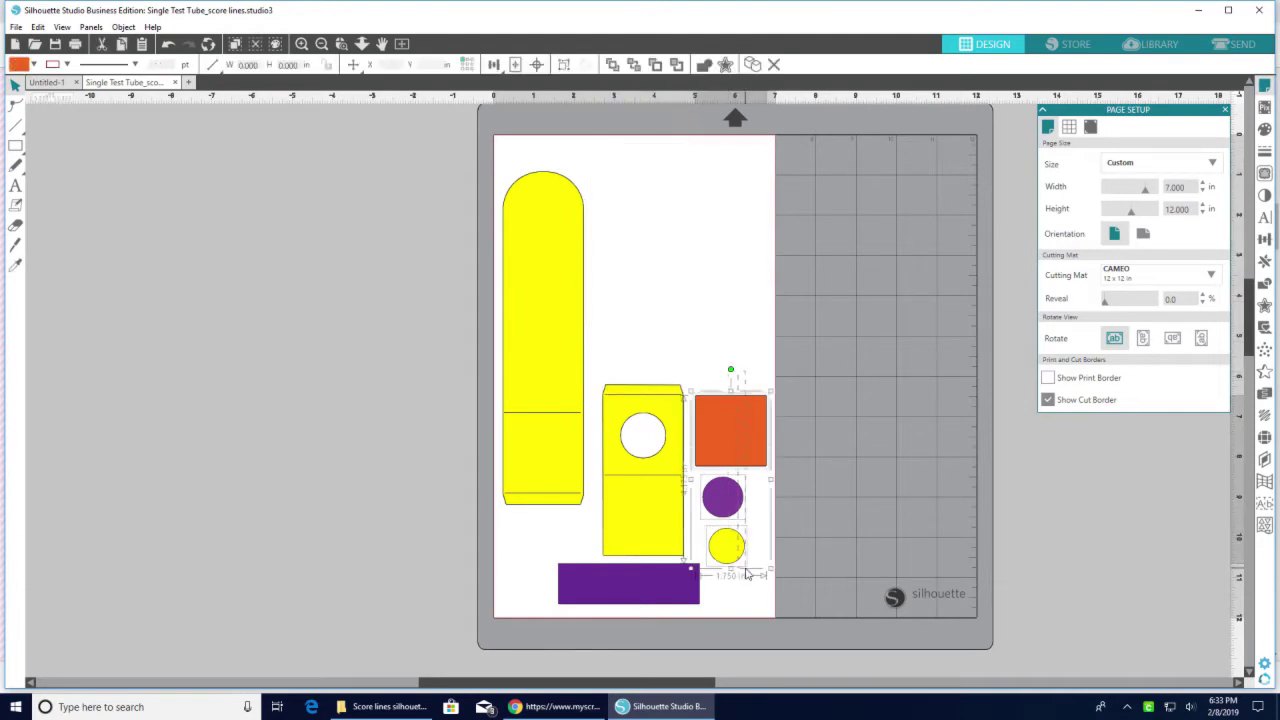
{"action": "key", "text": "Delete"}
{"action": "left_click", "coordinate": [680, 592]}
{"action": "key", "text": "Delete"}
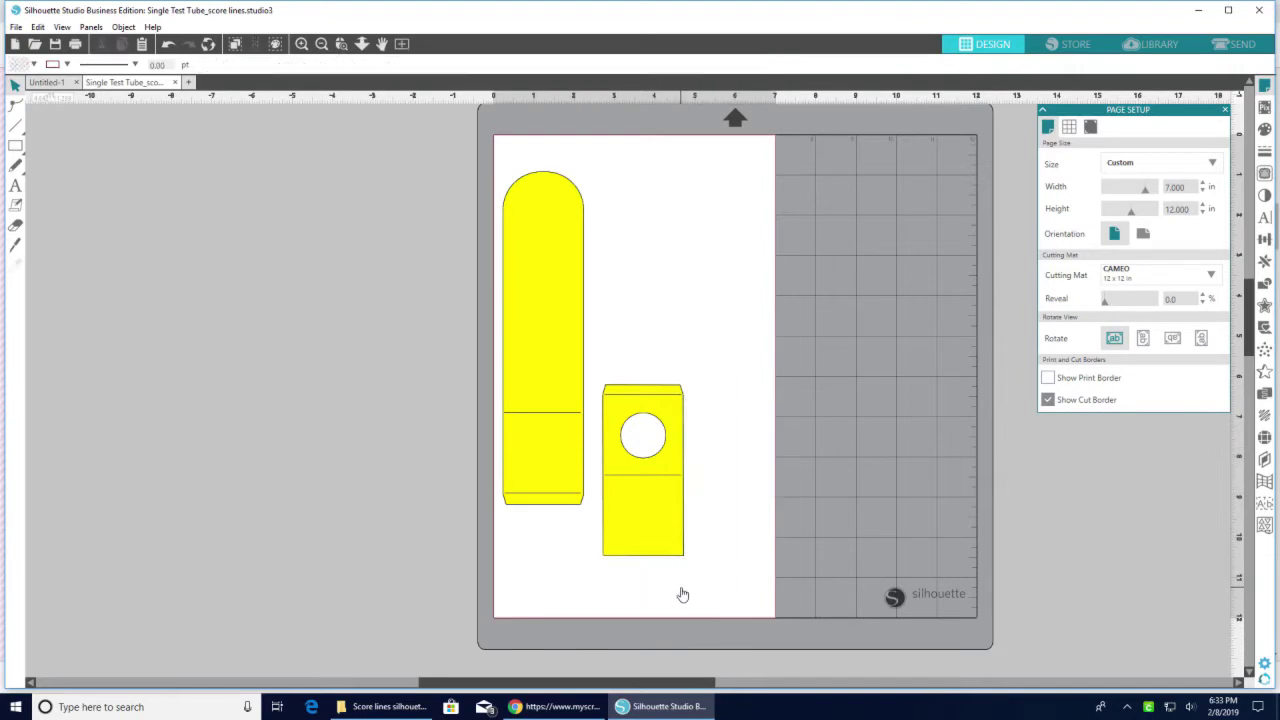
Move the shorter yellow piece up beside the long one and ungroup both yellow pieces
{"action": "left_click_drag", "start_coordinate": [679, 481], "coordinate": [671, 294]}
{"action": "key", "text": "Escape"}
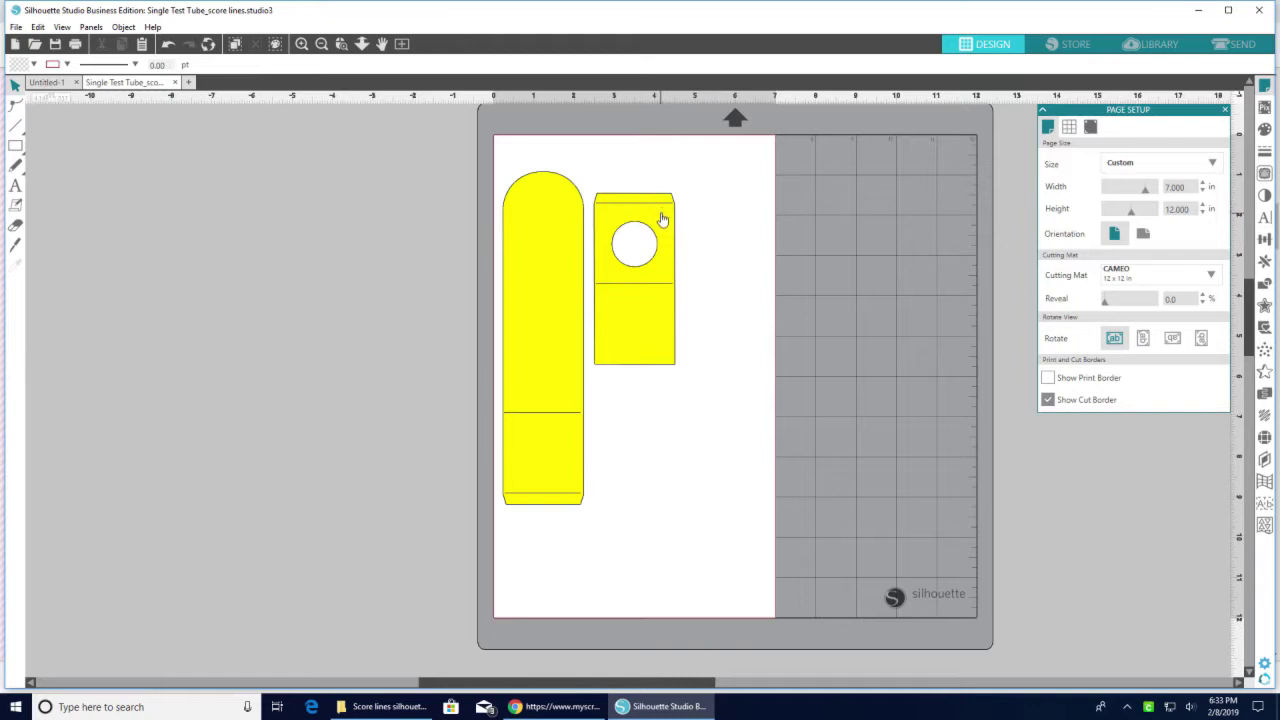
{"action": "left_click", "coordinate": [663, 210]}
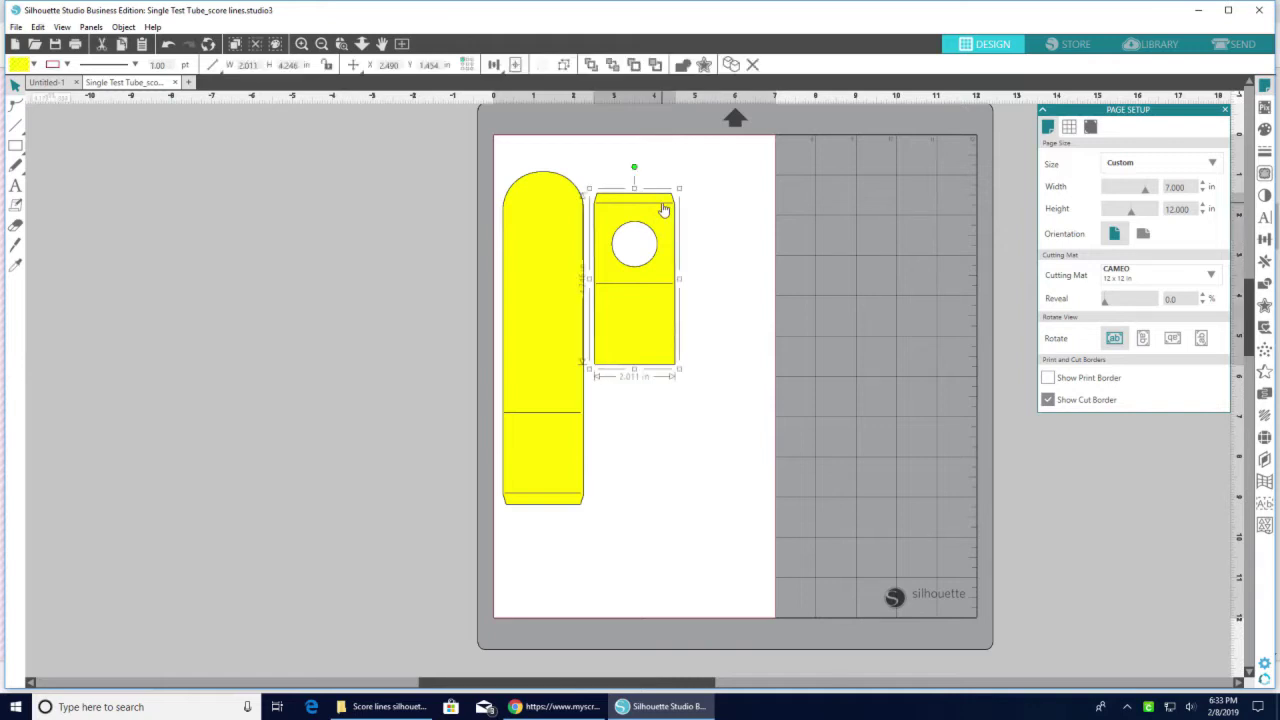
{"action": "right_click", "coordinate": [663, 210]}
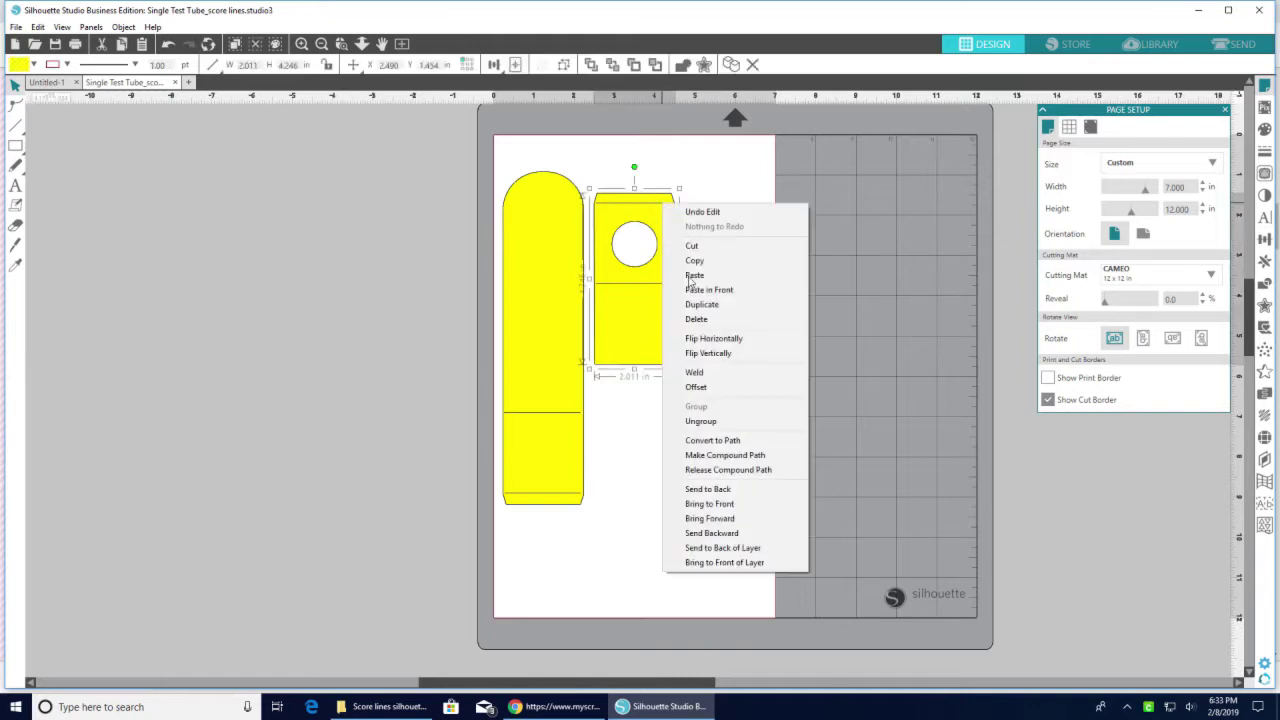
{"action": "left_click", "coordinate": [702, 421]}
{"action": "left_click", "coordinate": [569, 430]}
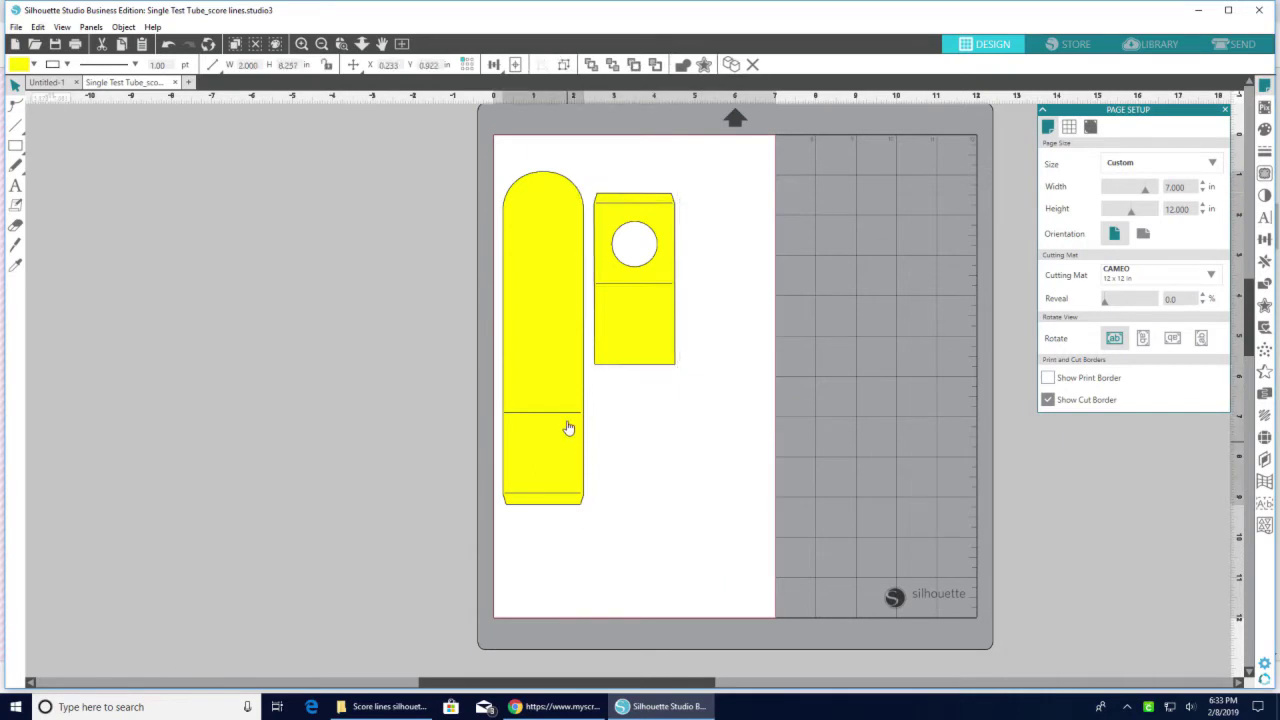
{"action": "right_click", "coordinate": [568, 418]}
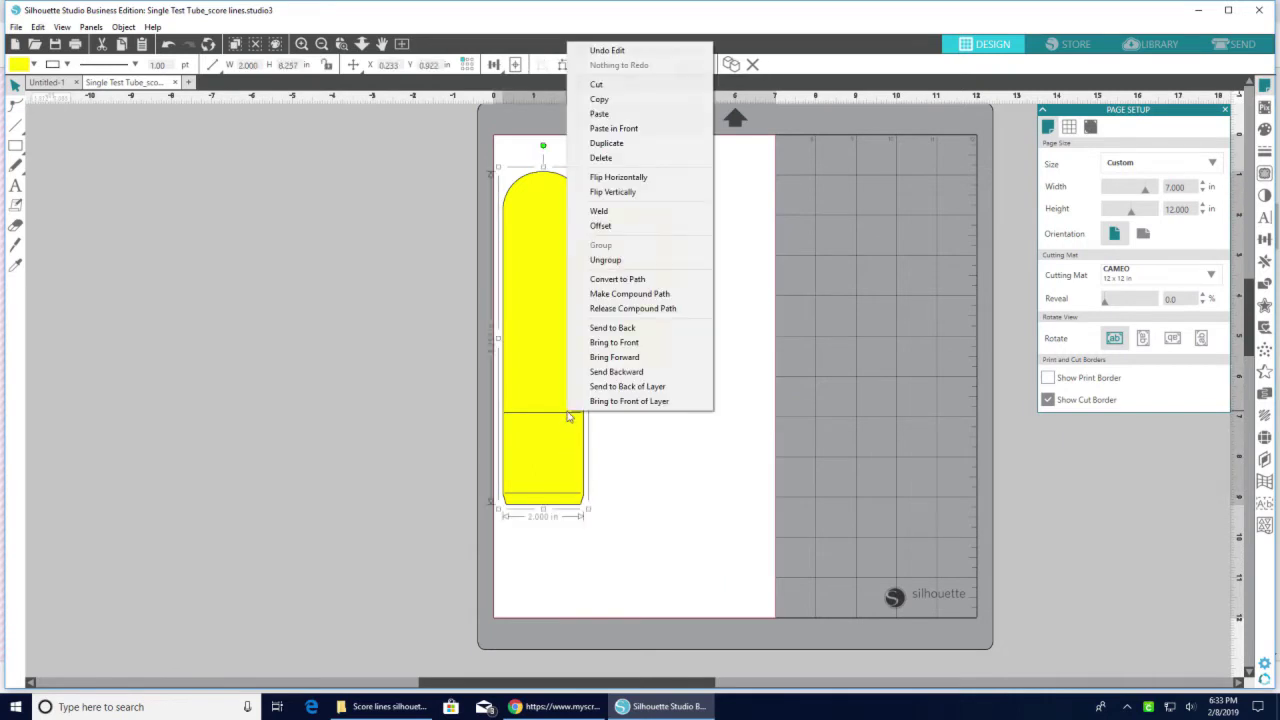
{"action": "left_click", "coordinate": [634, 260]}
{"action": "left_click", "coordinate": [686, 443]}
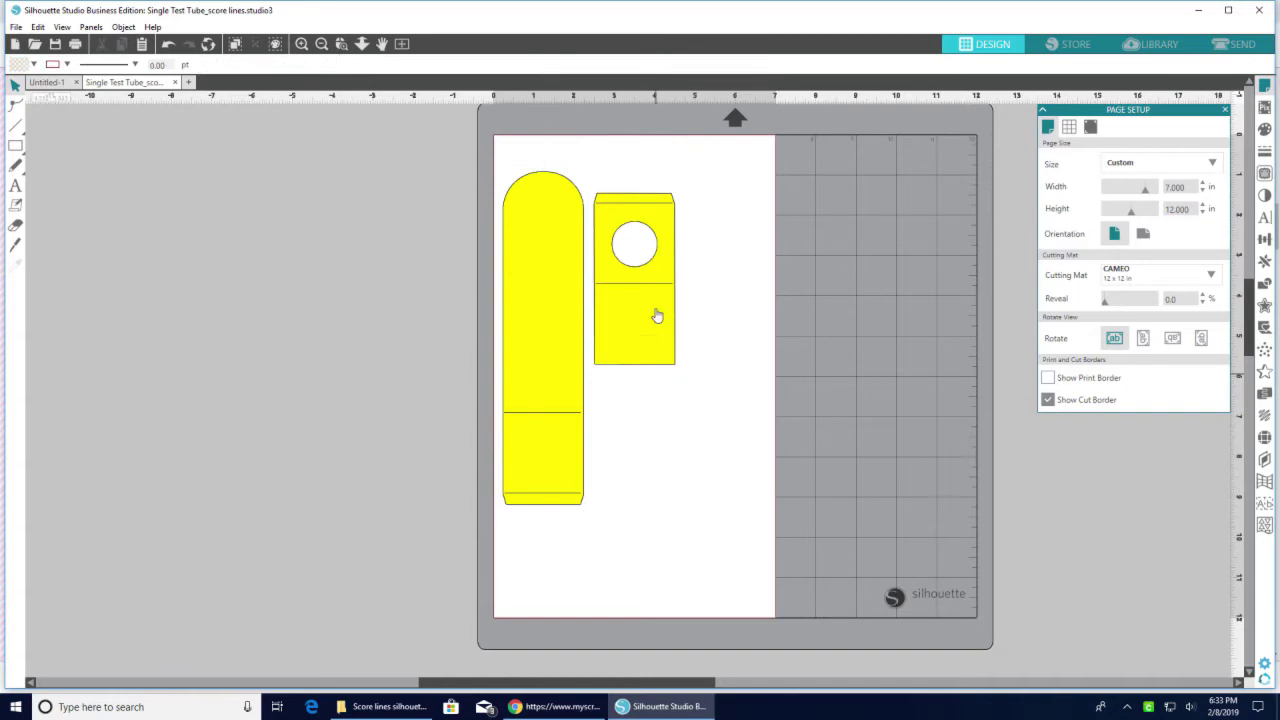
Set the line colour of the score lines on both yellow pieces to blue, RGB (10,10,255)
{"action": "left_click", "coordinate": [657, 291]}
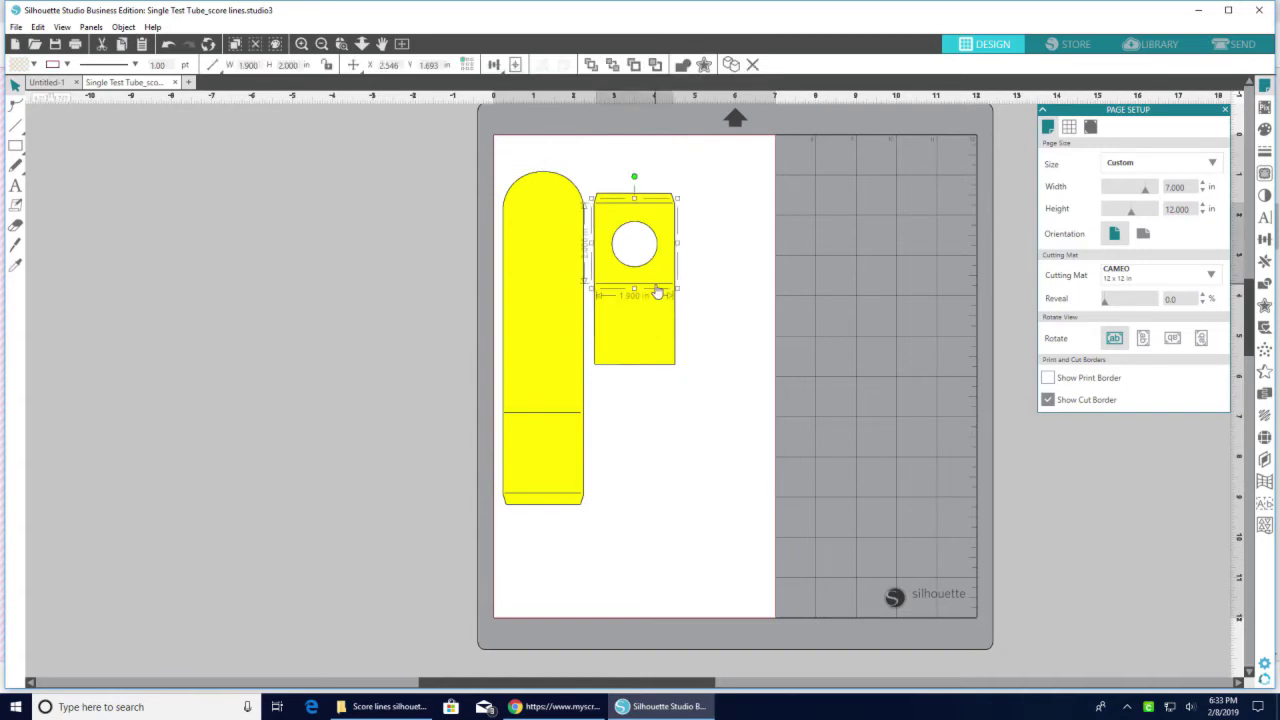
{"action": "left_click", "coordinate": [539, 420], "text": "shift"}
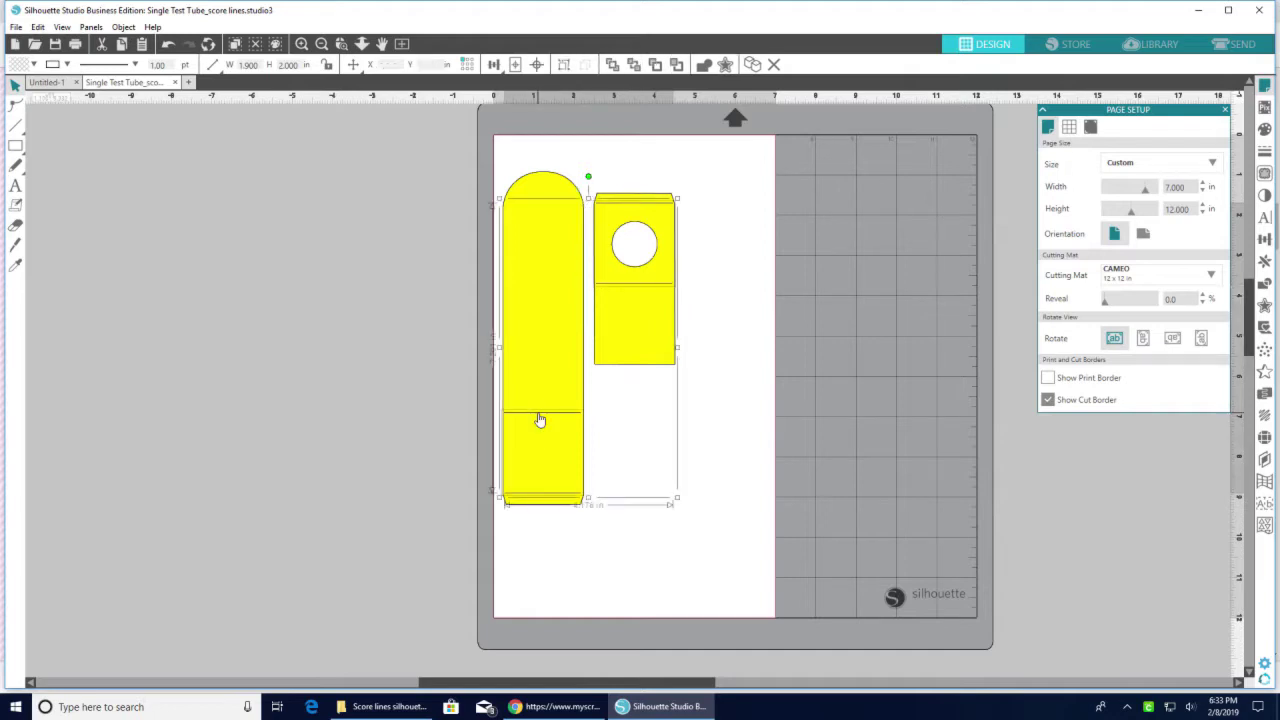
{"action": "left_click", "coordinate": [68, 65]}
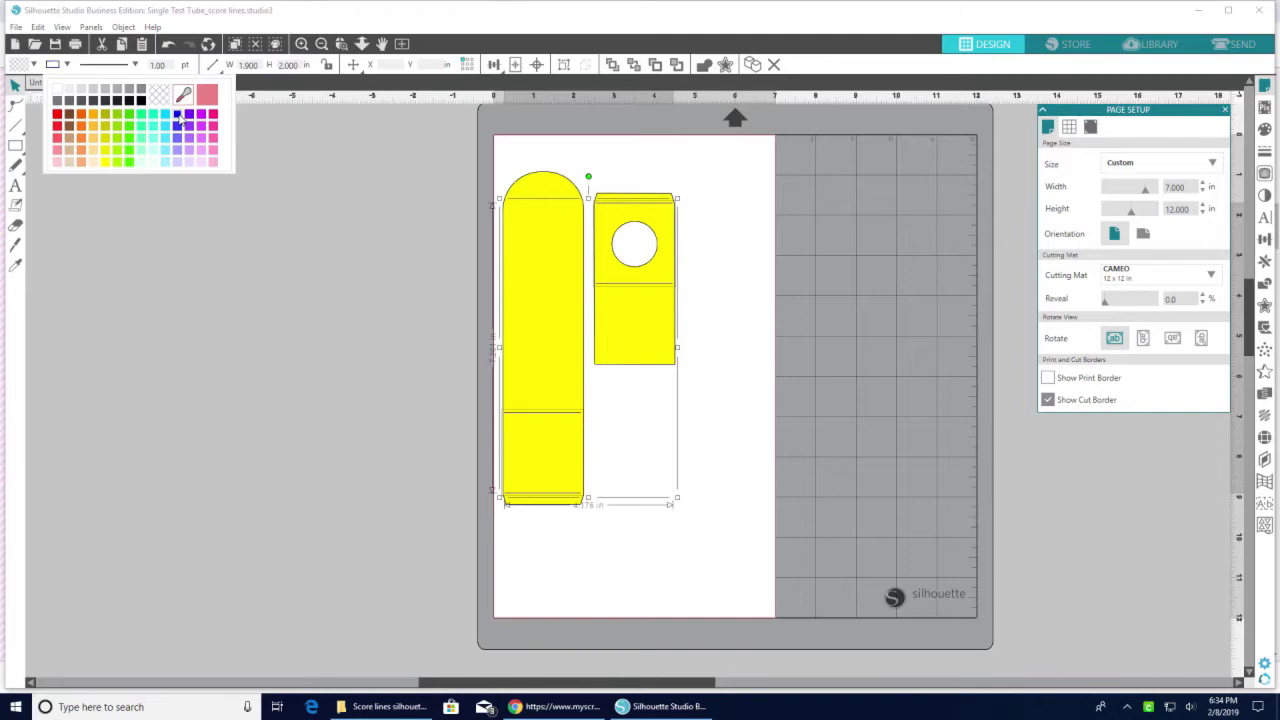
{"action": "left_click", "coordinate": [331, 275]}
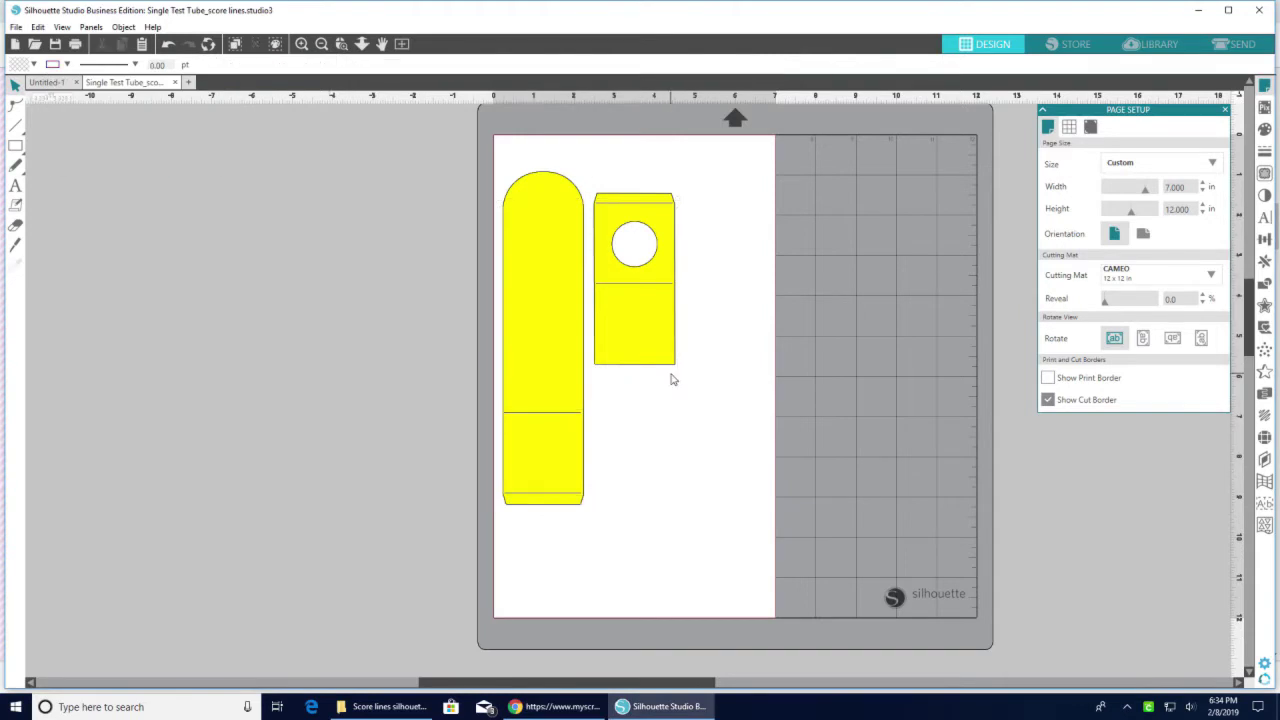
Set up the send actions by line colour, assigning the blue RGB (10,10,255) lines to tool 2 with the Score action
{"action": "left_click", "coordinate": [1245, 50]}
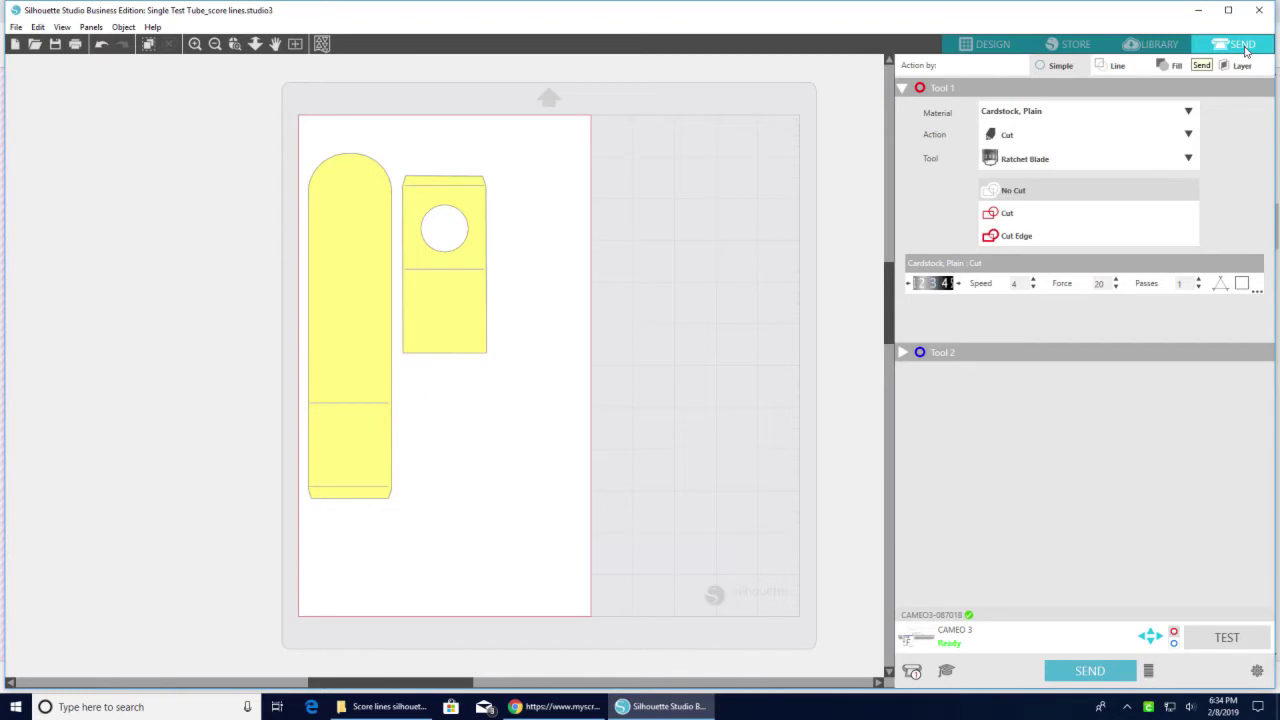
{"action": "left_click", "coordinate": [1115, 68]}
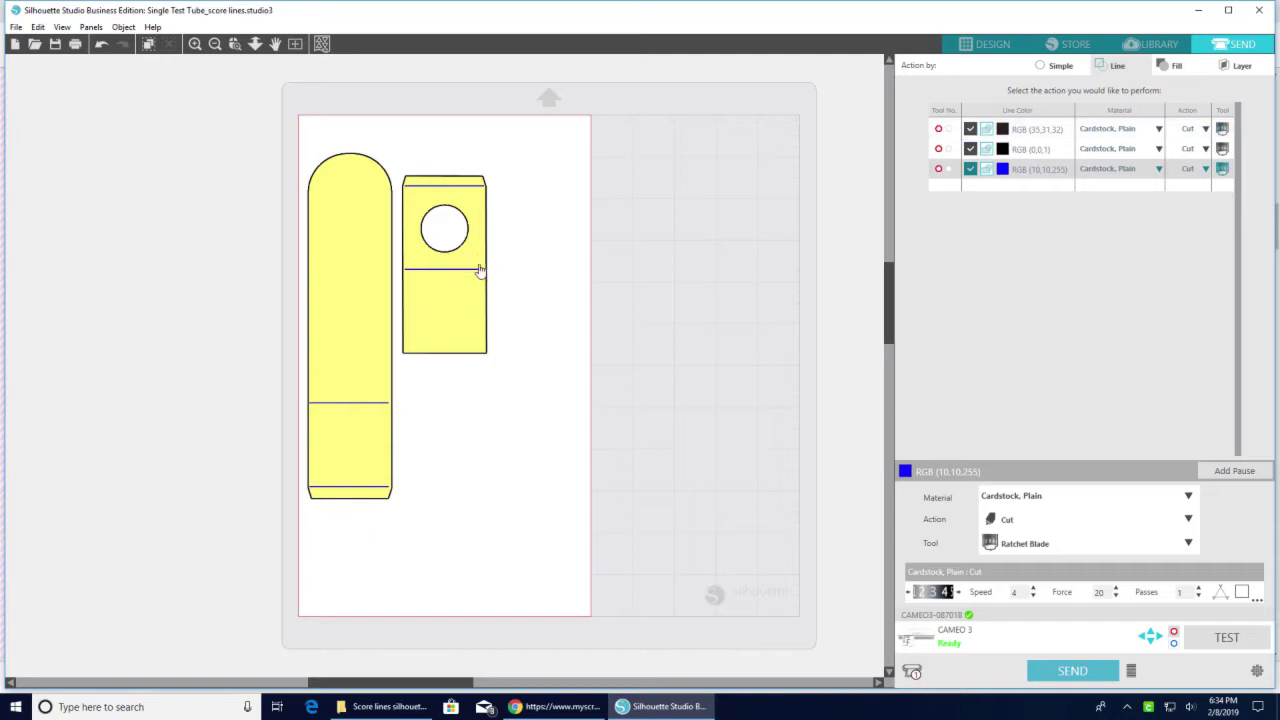
{"action": "left_click", "coordinate": [949, 171]}
{"action": "left_click", "coordinate": [1206, 170]}
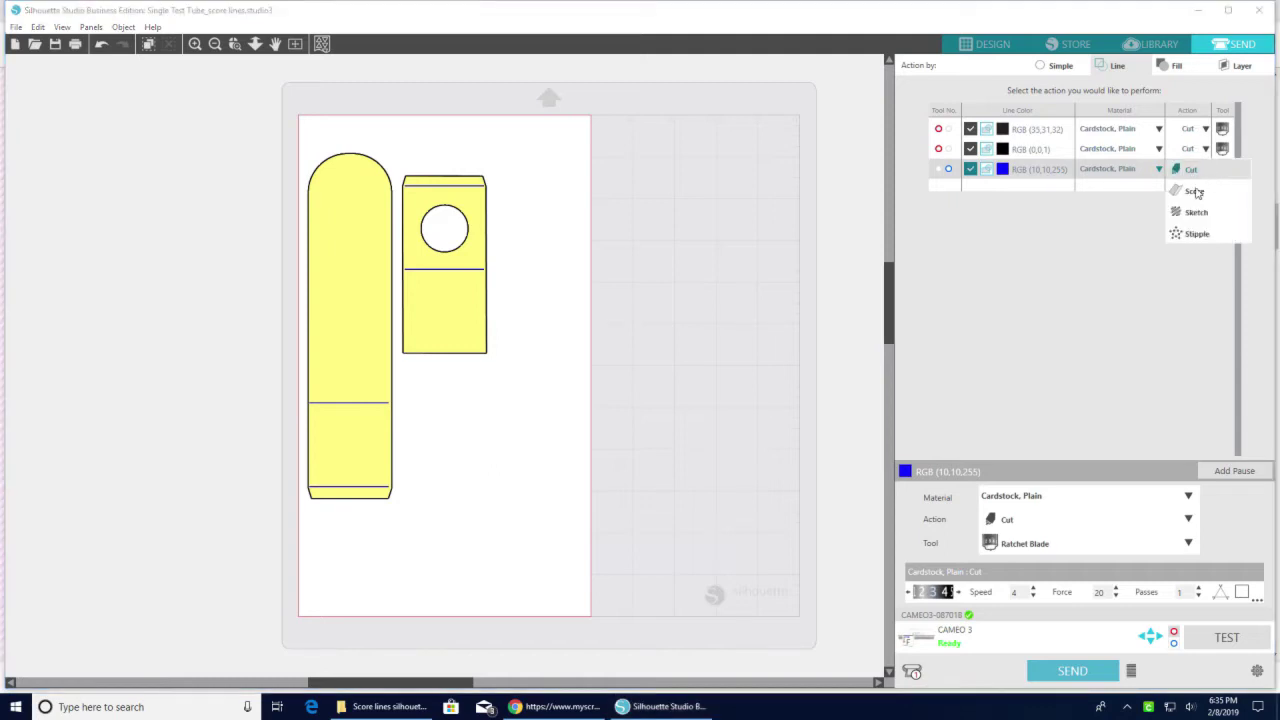
{"action": "left_click", "coordinate": [1195, 192]}
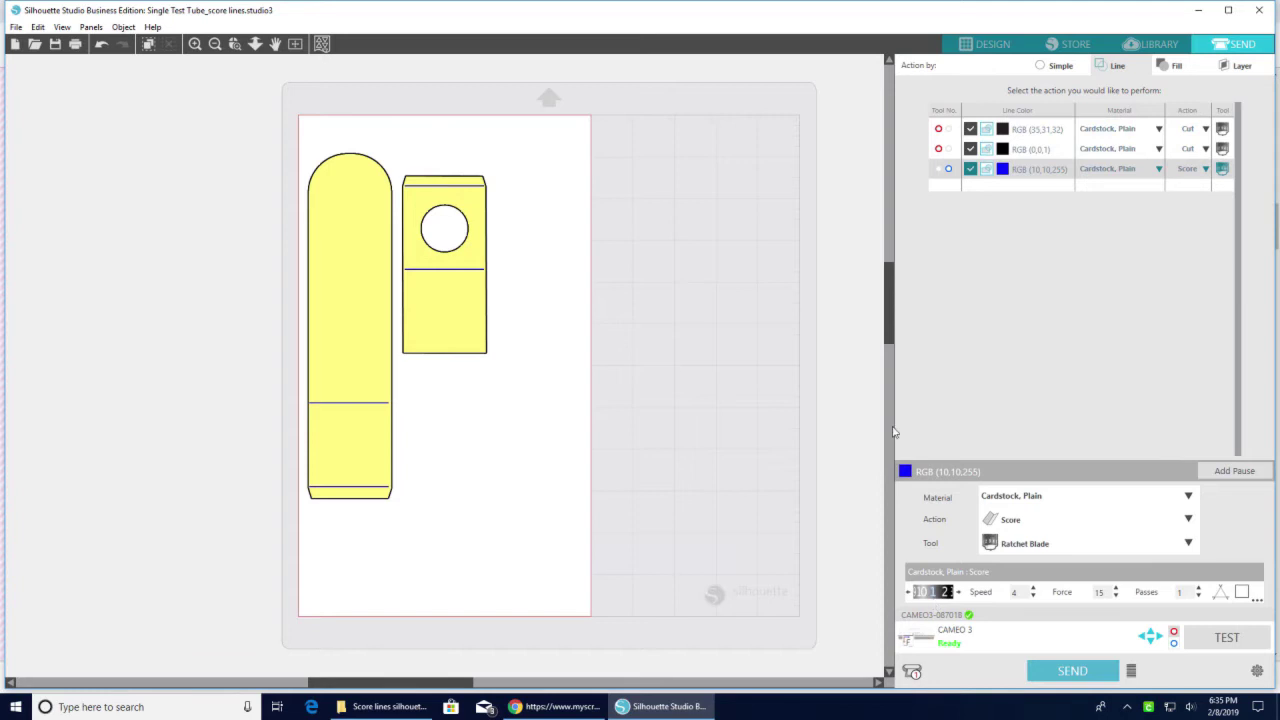
Set the cutting tool for the black RGB (0,0,1) lines to AutoBlade
{"action": "left_click", "coordinate": [1020, 150]}
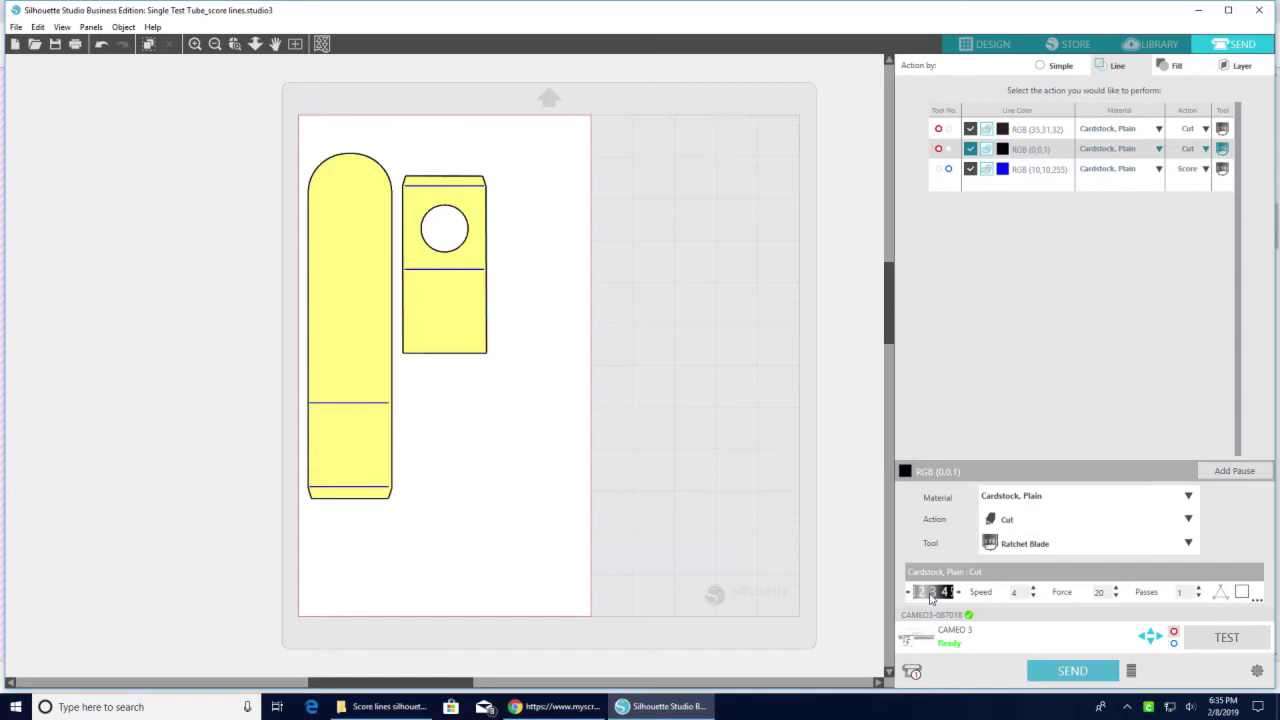
{"action": "left_click", "coordinate": [1222, 150]}
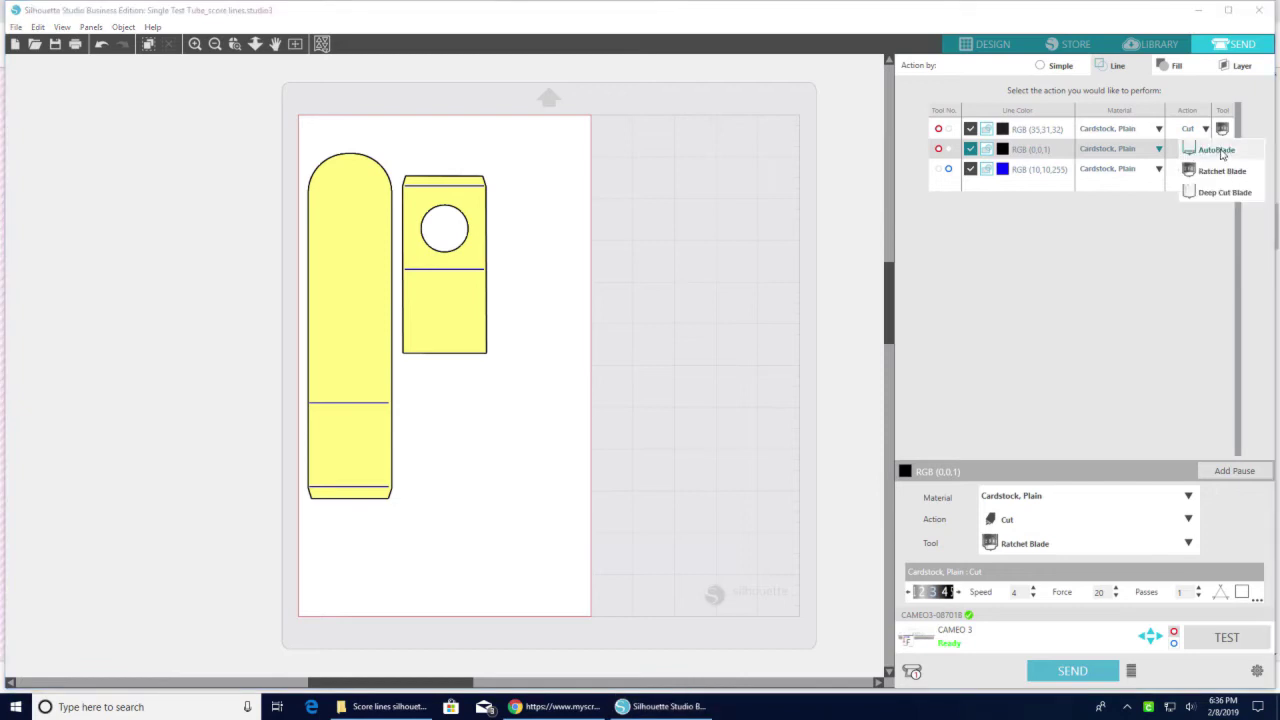
{"action": "left_click", "coordinate": [1162, 242]}
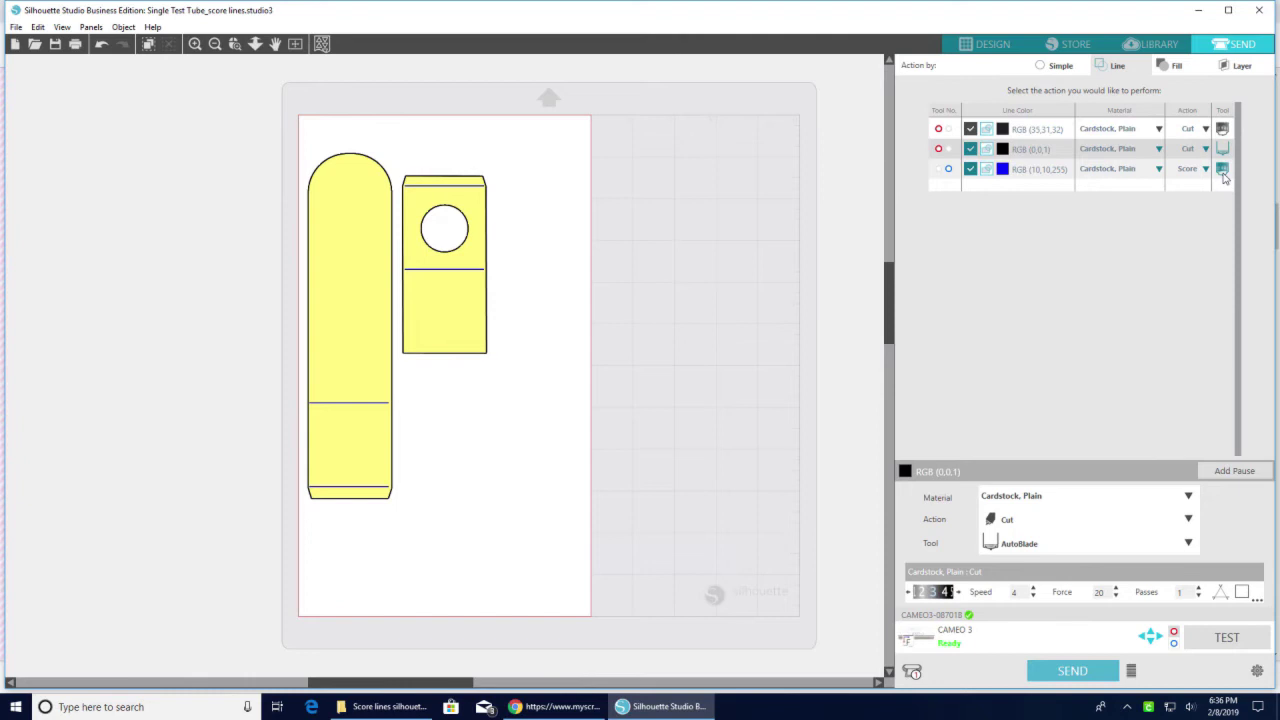
Try the blue score lines on tool 1 with a pause after the RGB (0,0,1) cut, and revert to tool 2 without the pause
{"action": "left_click", "coordinate": [939, 170]}
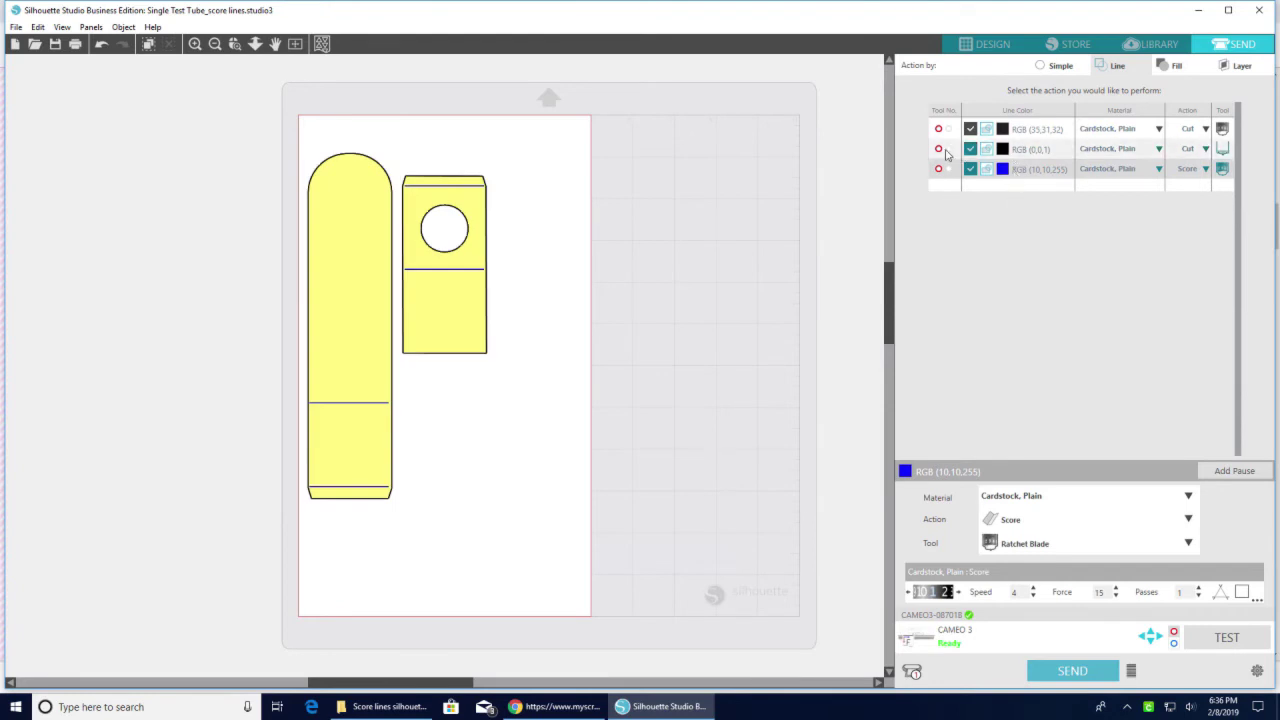
{"action": "left_click", "coordinate": [1015, 151]}
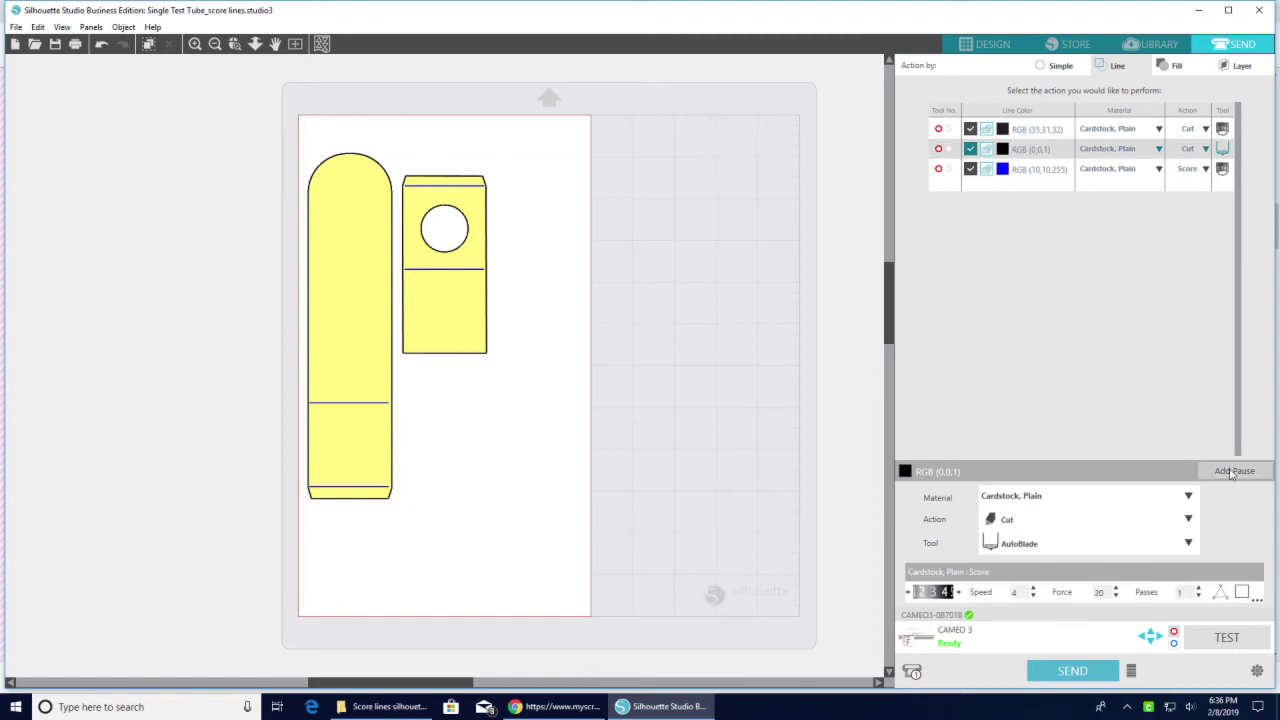
{"action": "left_click", "coordinate": [1232, 472]}
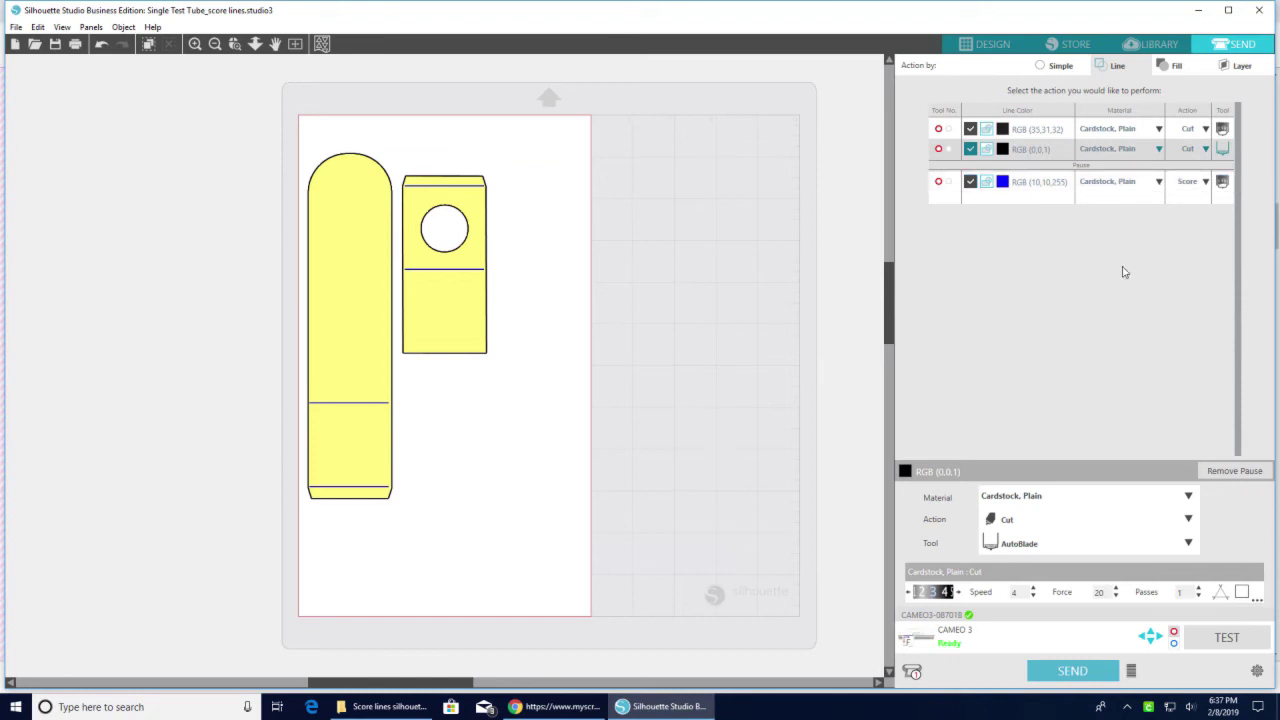
{"action": "left_click", "coordinate": [1236, 471]}
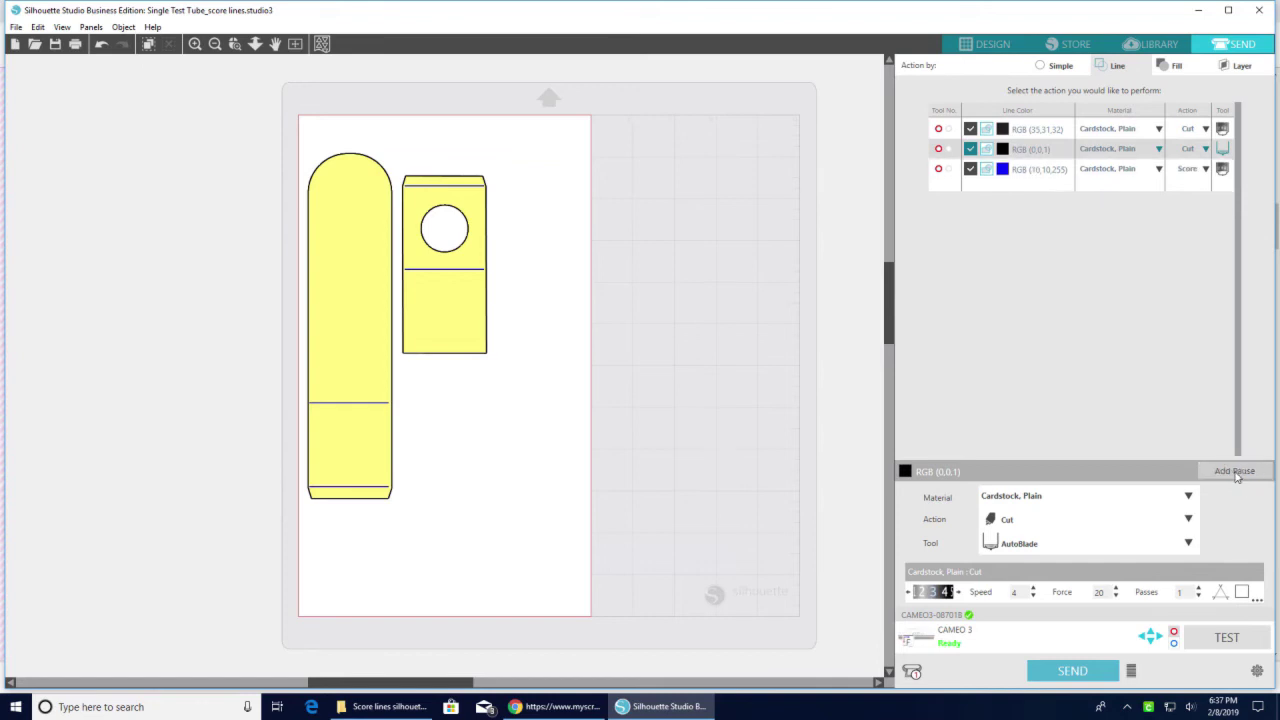
{"action": "left_click", "coordinate": [948, 170]}
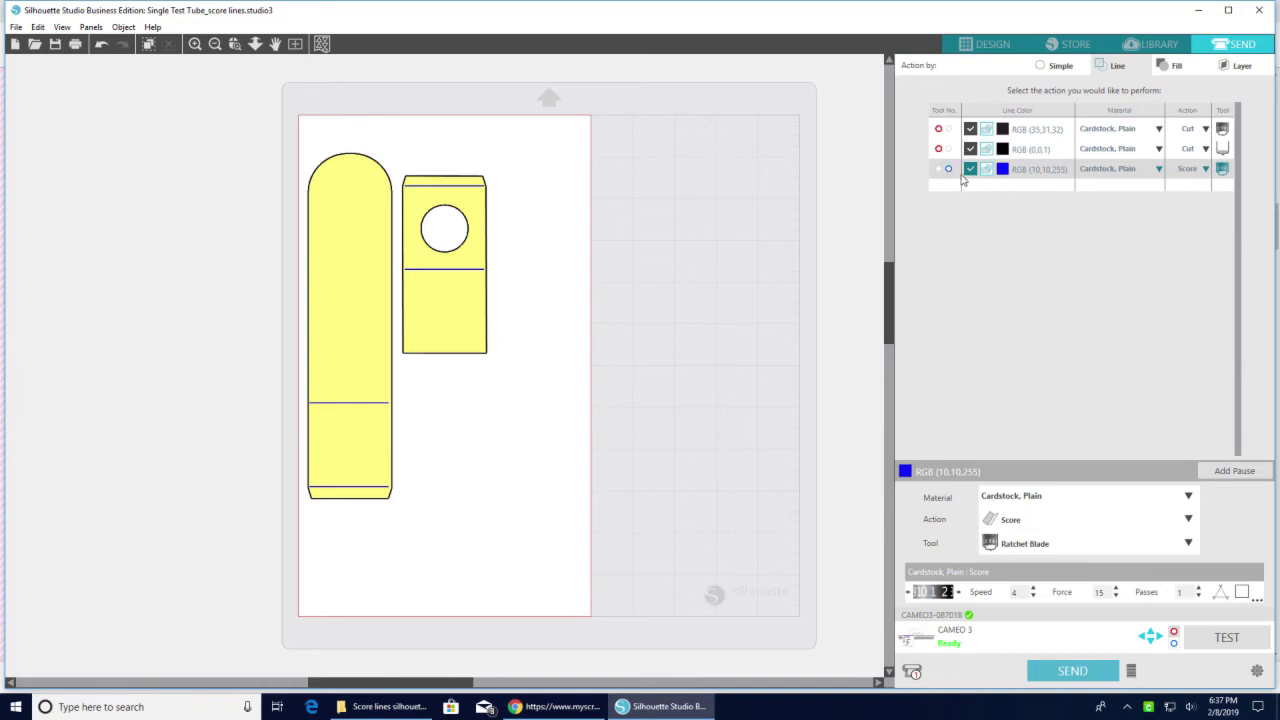
Reorder the line actions so the blue RGB (10,10,255) score lines run before both black cut lines
{"action": "left_click_drag", "start_coordinate": [1037, 178], "coordinate": [1034, 130]}
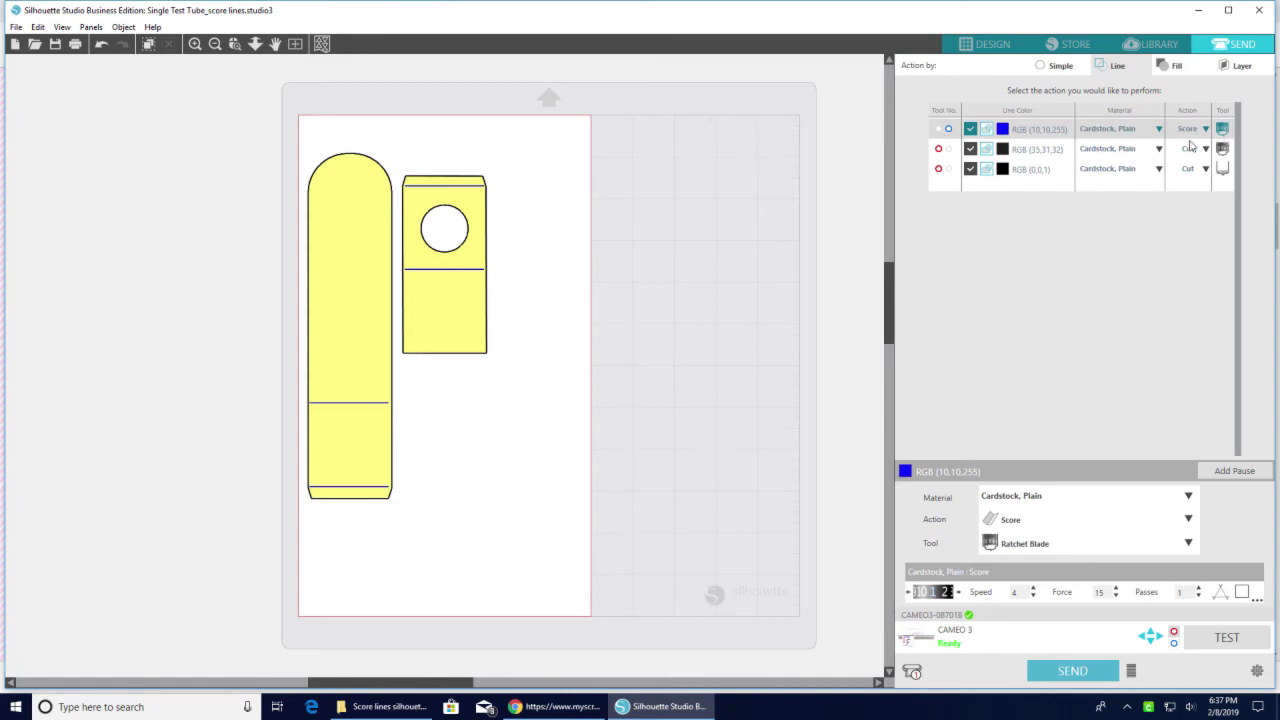
{"action": "left_click", "coordinate": [986, 150], "text": "ctrl"}
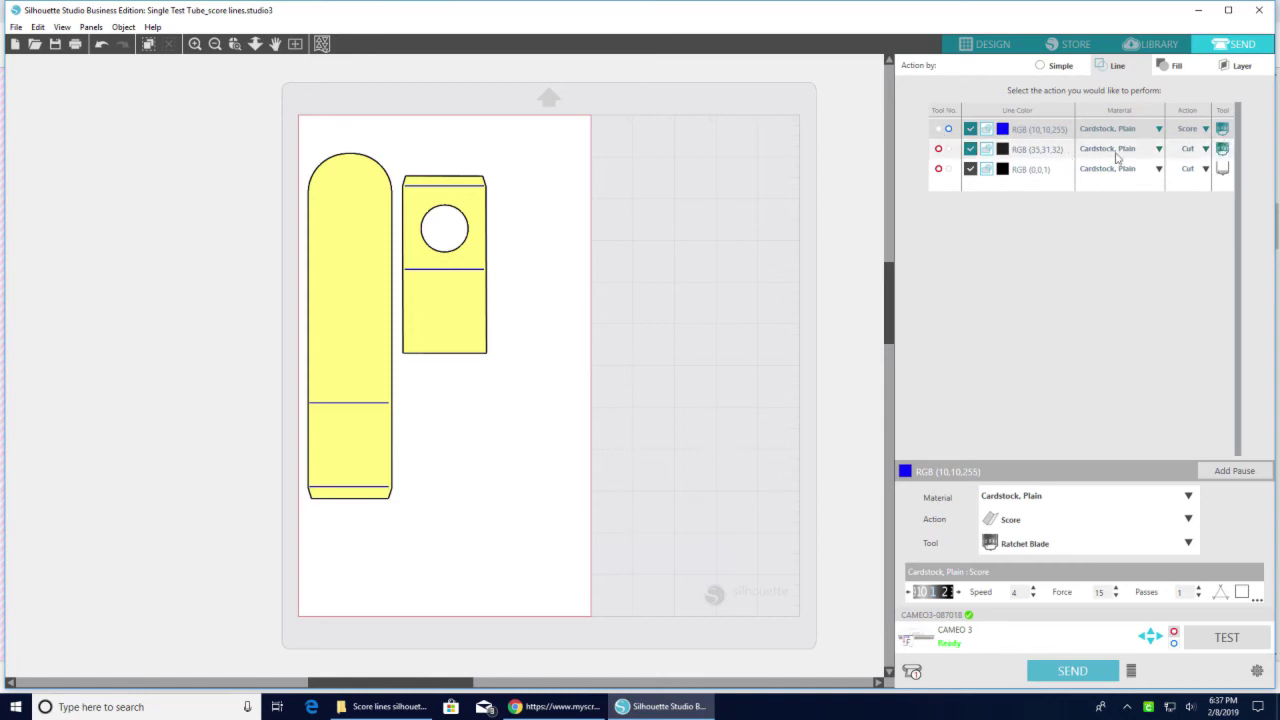
{"action": "left_click", "coordinate": [1191, 172]}
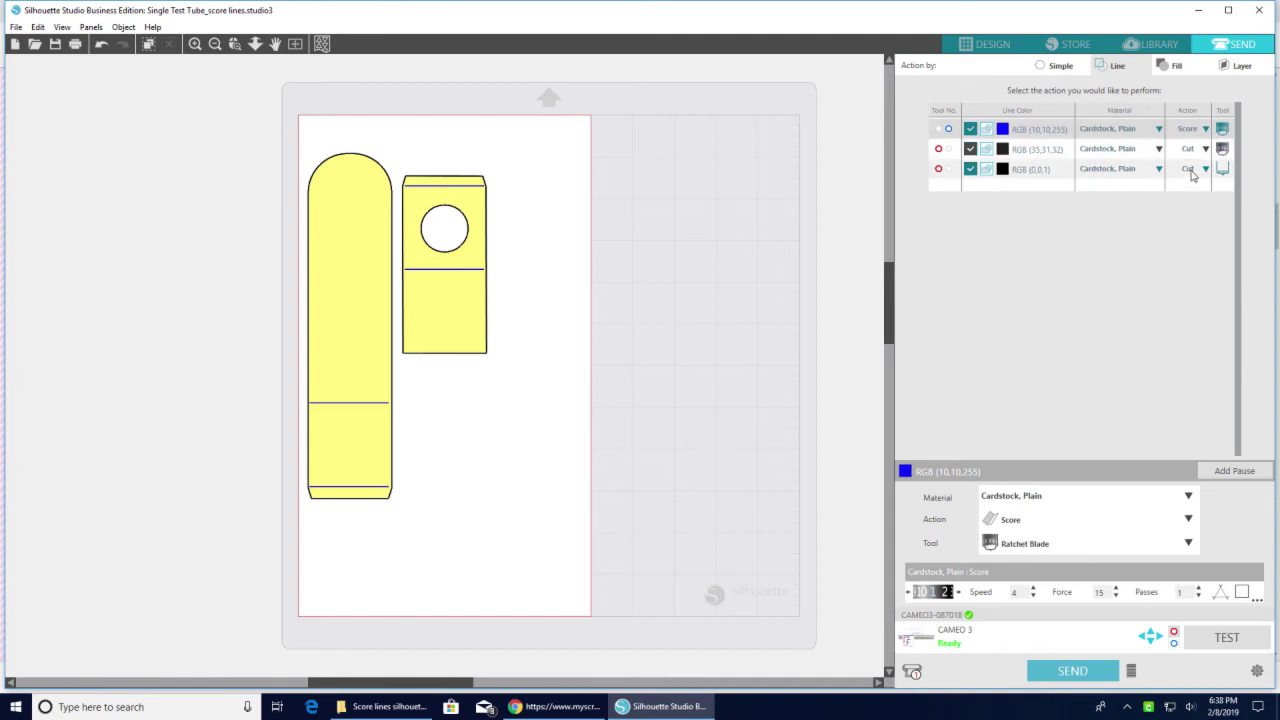
Assign the blue RGB (10,10,255) score lines to tool 1 and try a pause after them
{"action": "left_click", "coordinate": [1202, 422]}
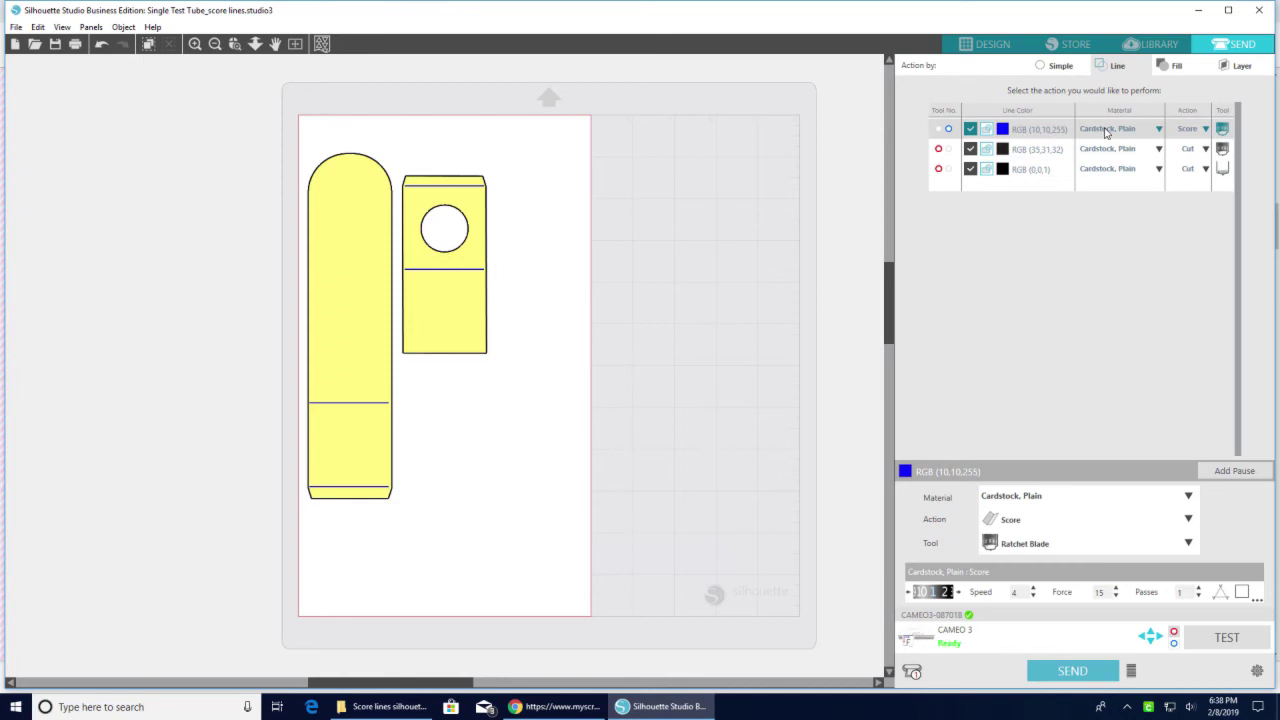
{"action": "left_click", "coordinate": [938, 130]}
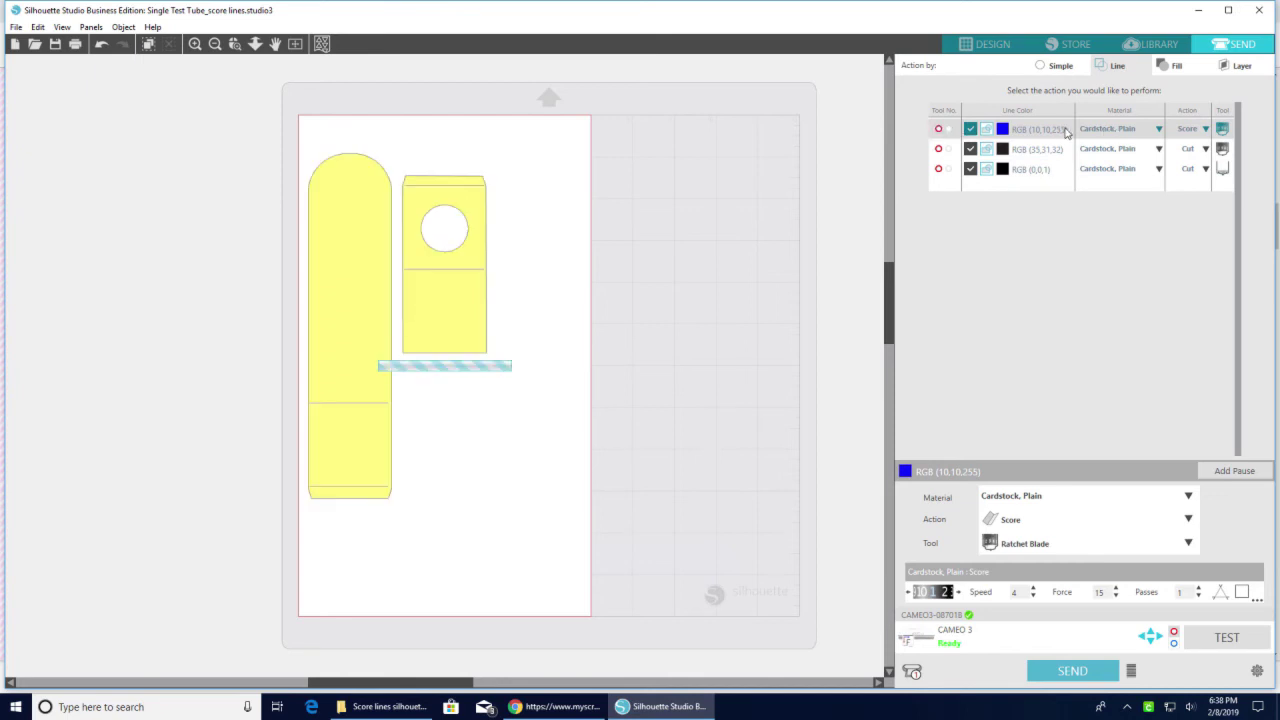
{"action": "left_click", "coordinate": [1243, 471]}
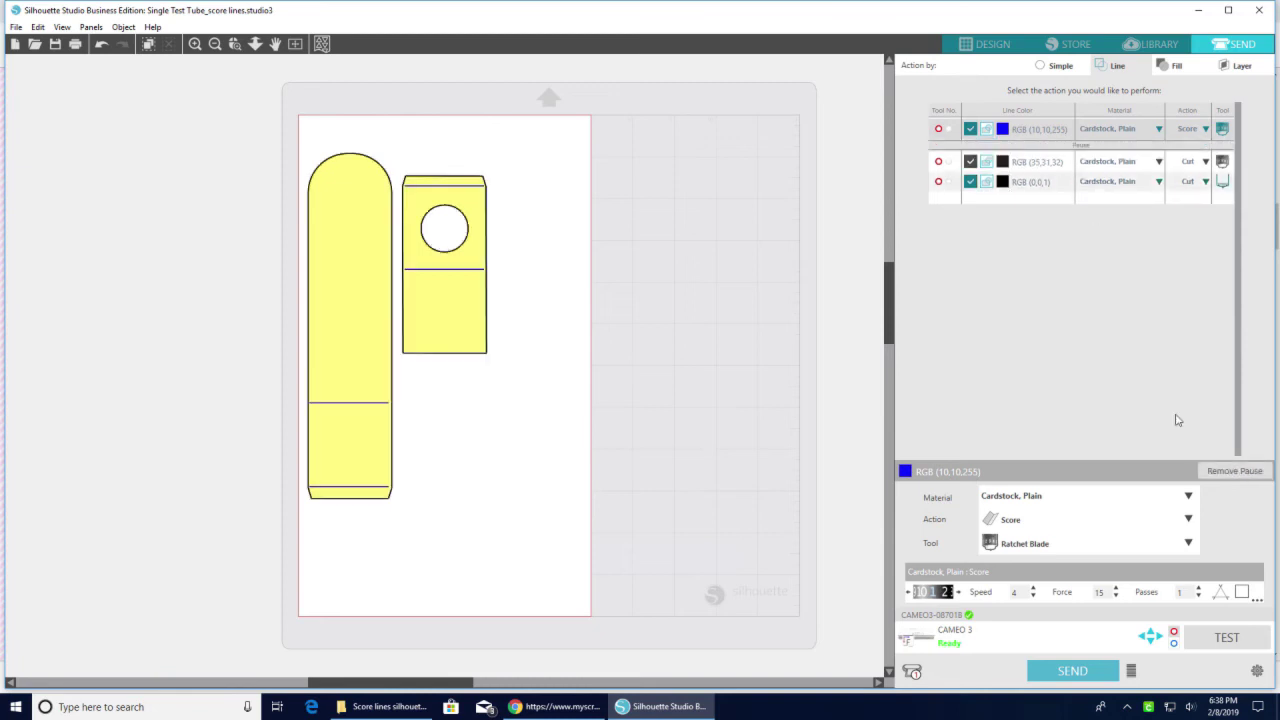
{"action": "left_click", "coordinate": [1239, 471]}
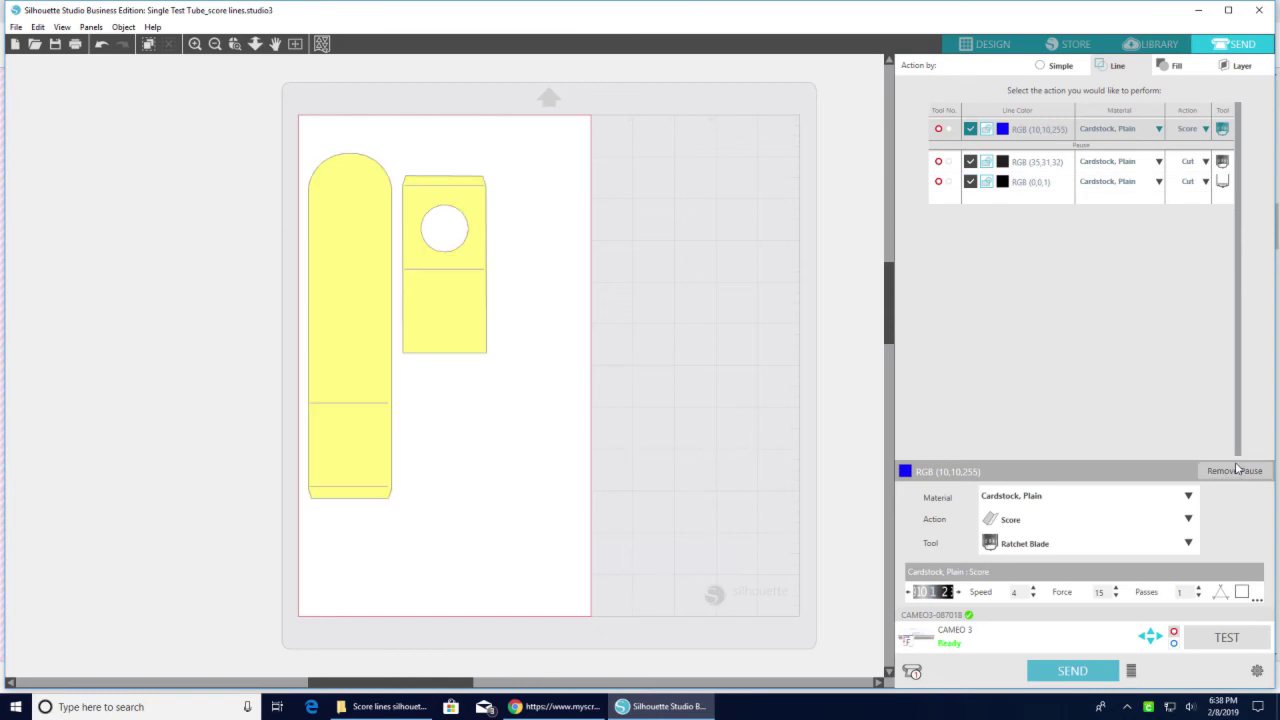
Return to the design workspace and start a new Card project from the New Project Wizard
{"action": "left_click", "coordinate": [992, 47]}
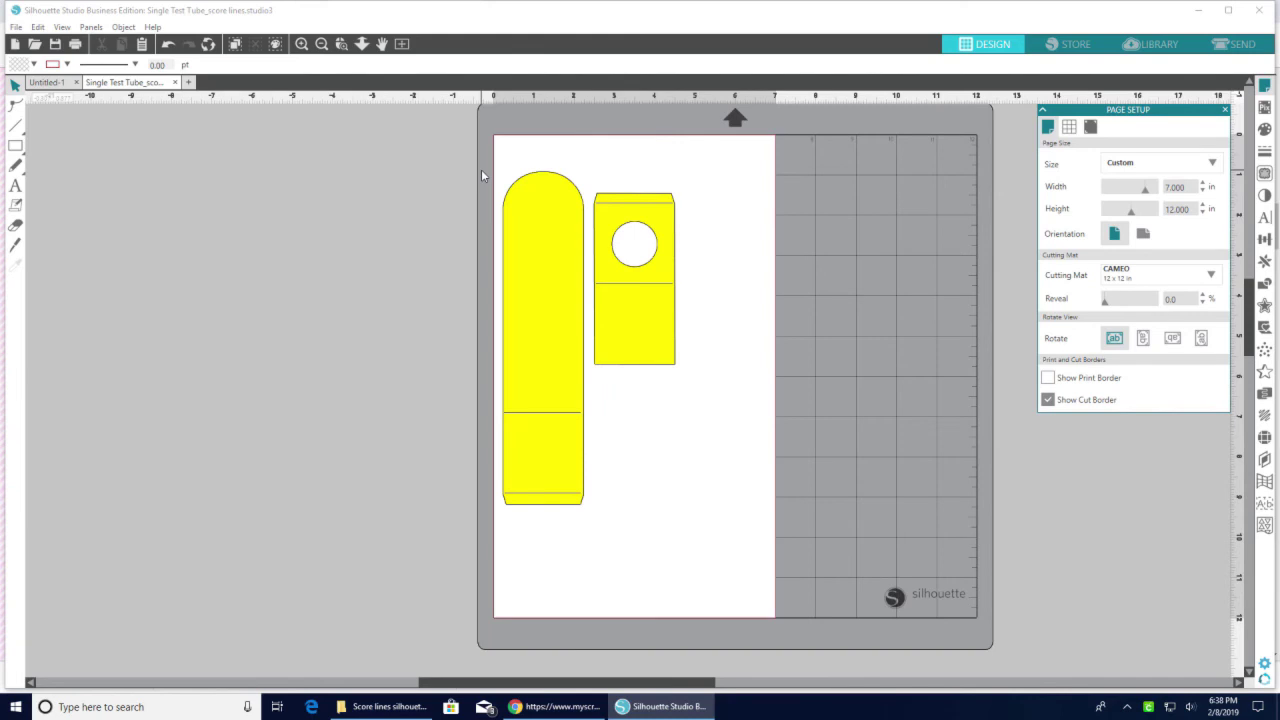
{"action": "left_click", "coordinate": [16, 28]}
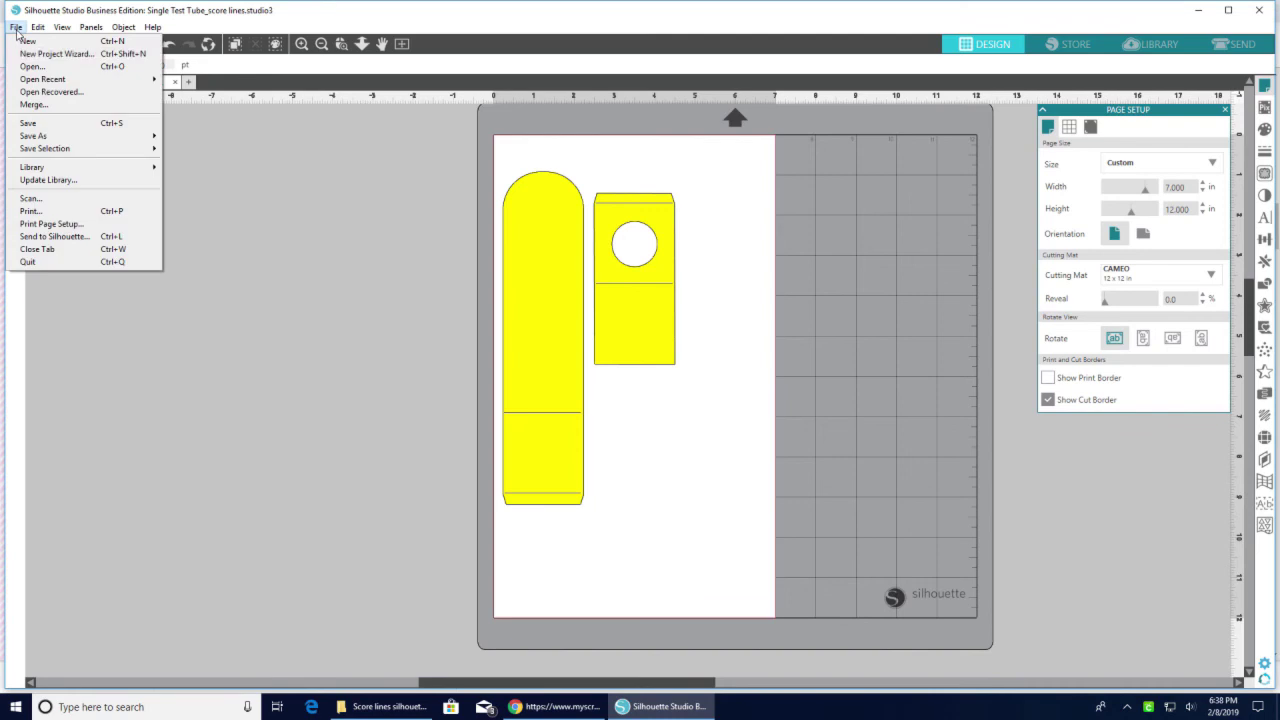
{"action": "left_click", "coordinate": [28, 54]}
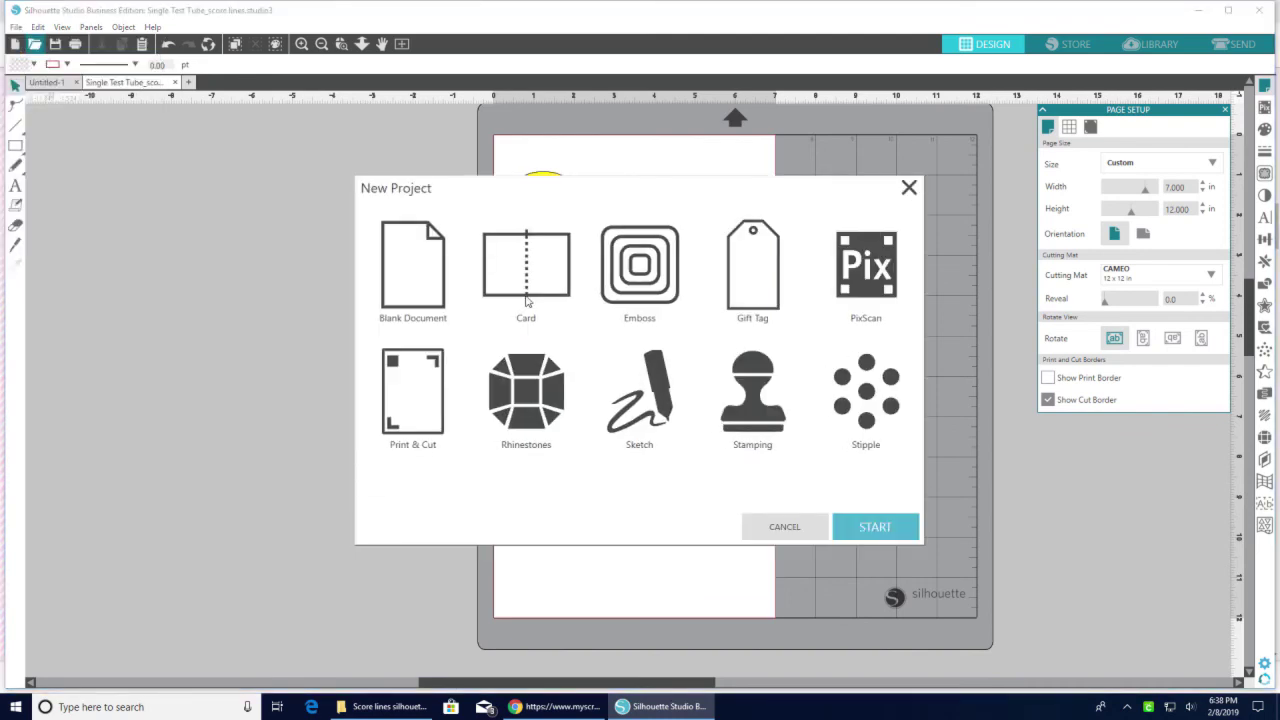
{"action": "left_click", "coordinate": [527, 300]}
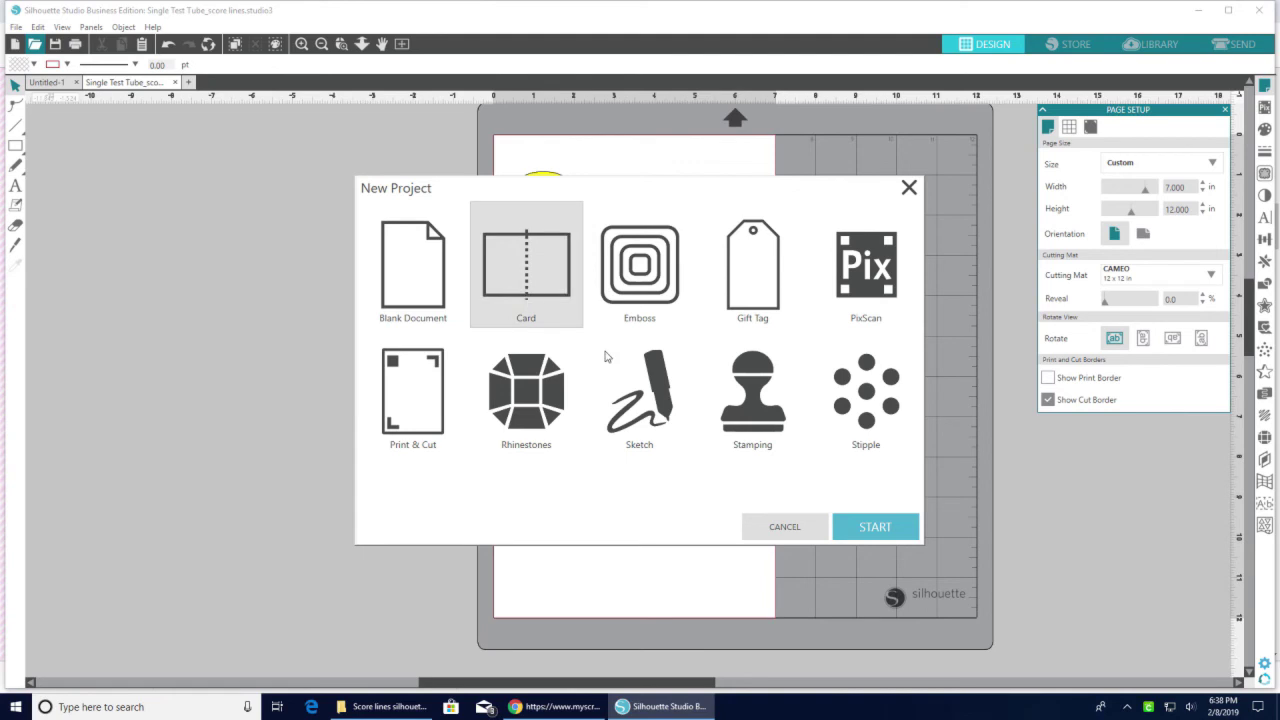
{"action": "left_click", "coordinate": [874, 526]}
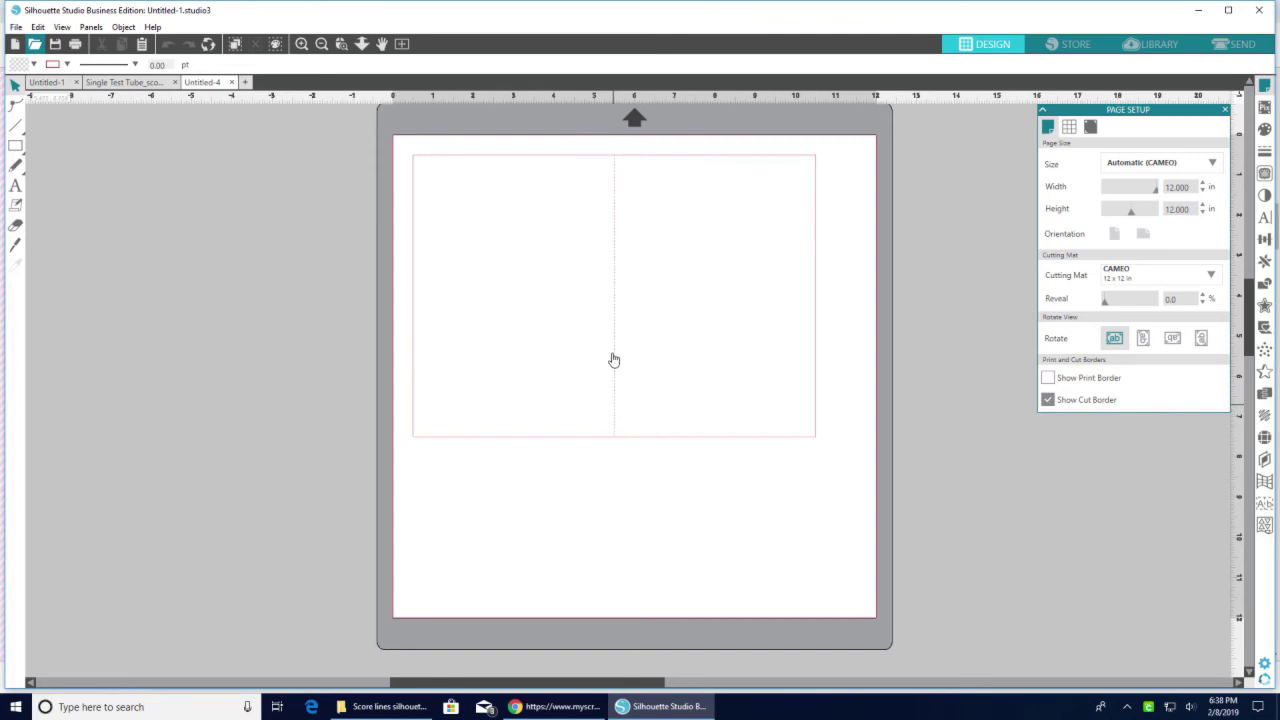
Ungroup the card template so its outline and centre fold line are separate objects
{"action": "left_click", "coordinate": [628, 440]}
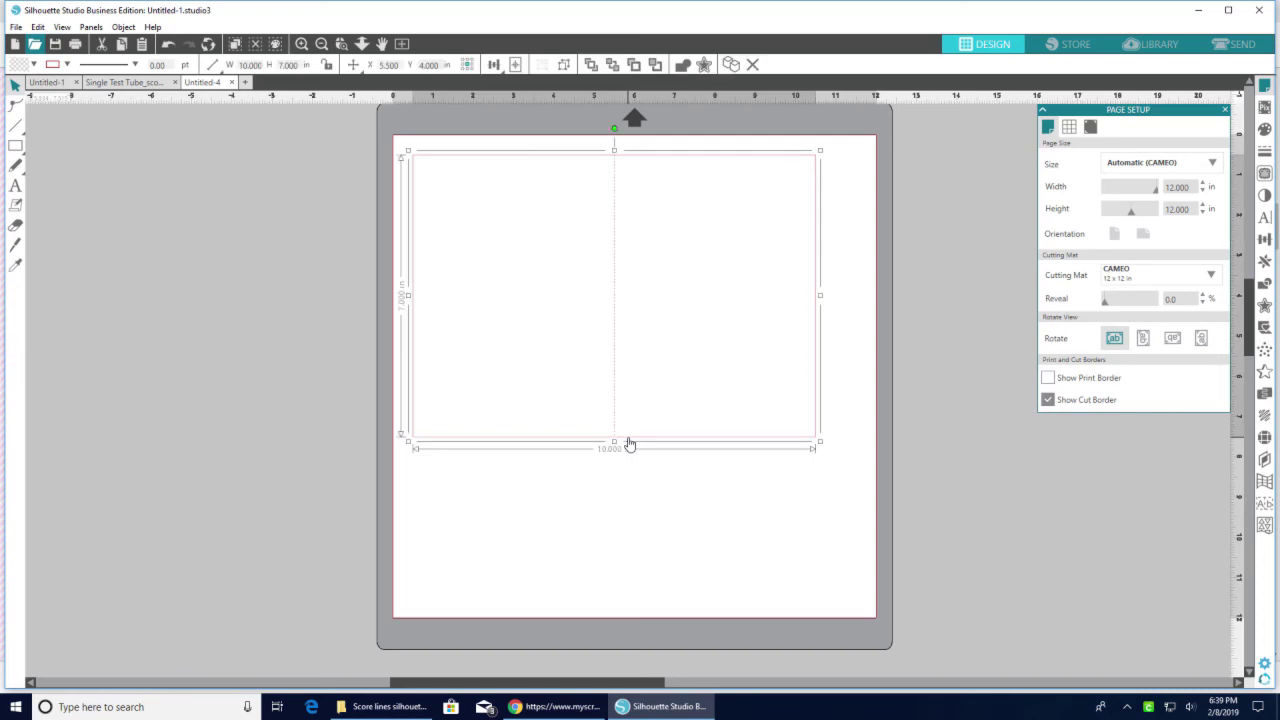
{"action": "right_click", "coordinate": [703, 330]}
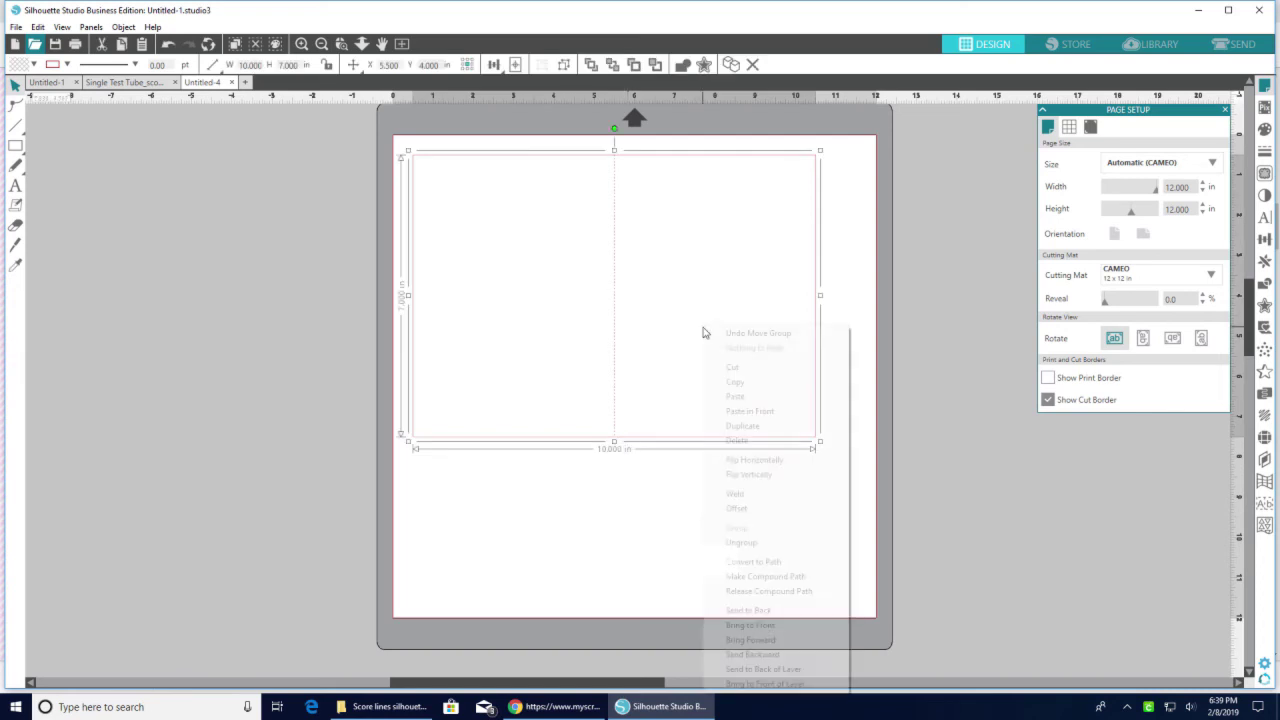
{"action": "left_click", "coordinate": [745, 547]}
{"action": "left_click", "coordinate": [823, 558]}
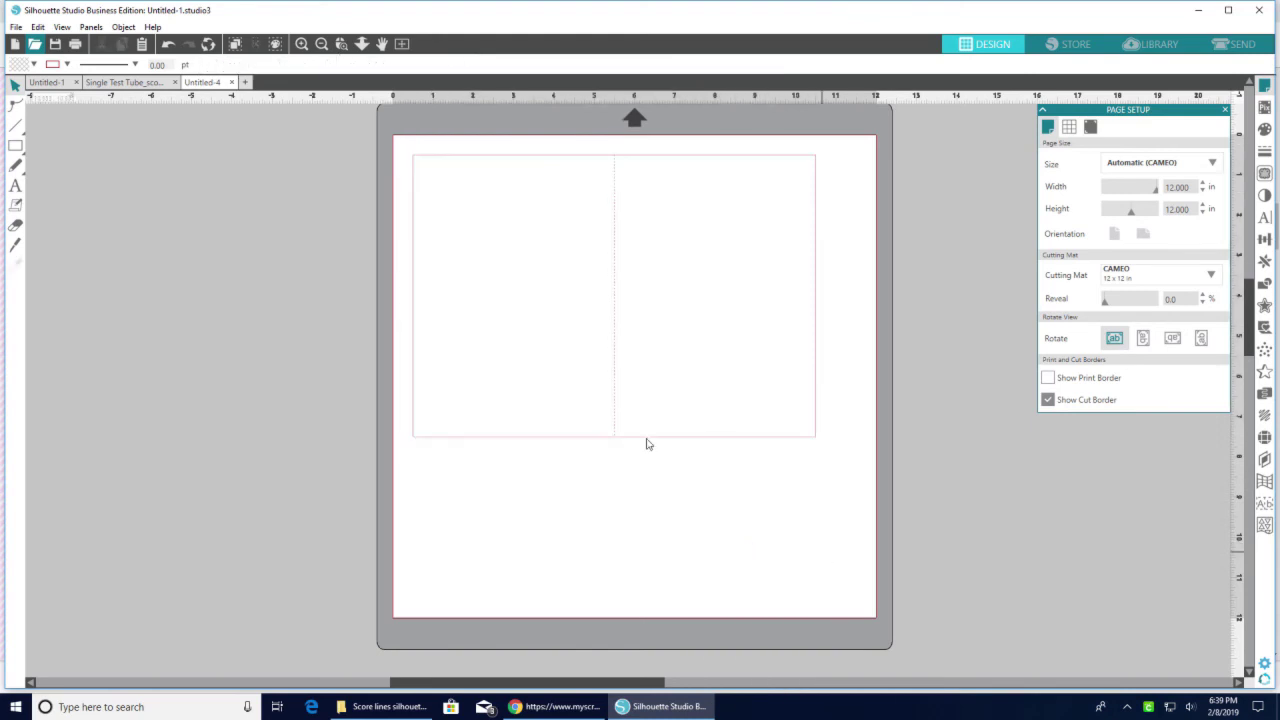
Change the card's dashed centre fold line to a solid line in blue RGB (10,10,255)
{"action": "left_click", "coordinate": [616, 396]}
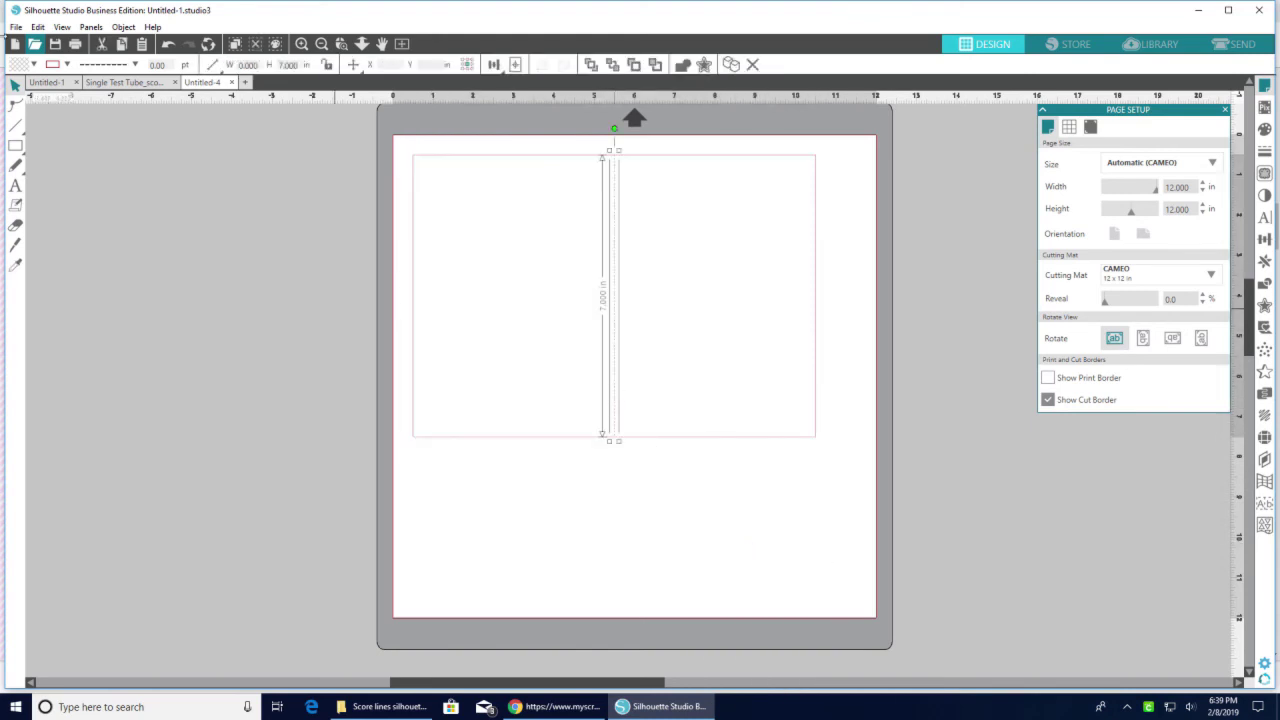
{"action": "left_click", "coordinate": [67, 65]}
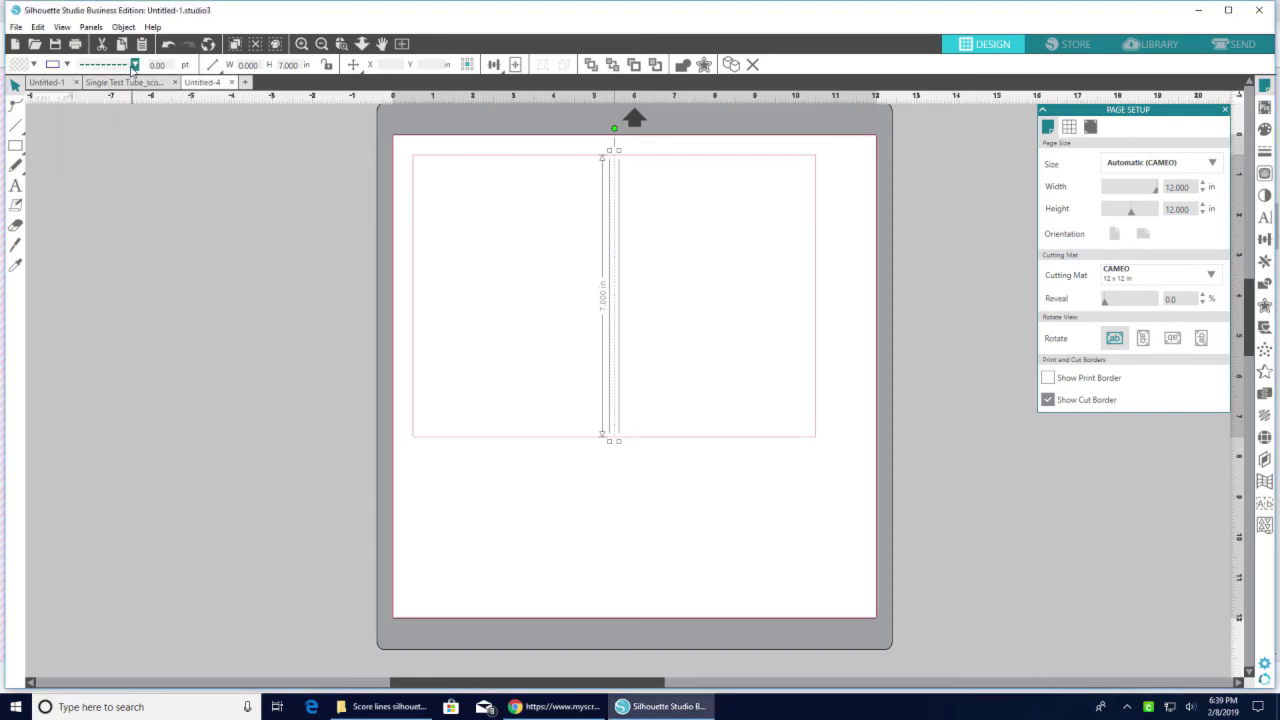
{"action": "left_click", "coordinate": [134, 65]}
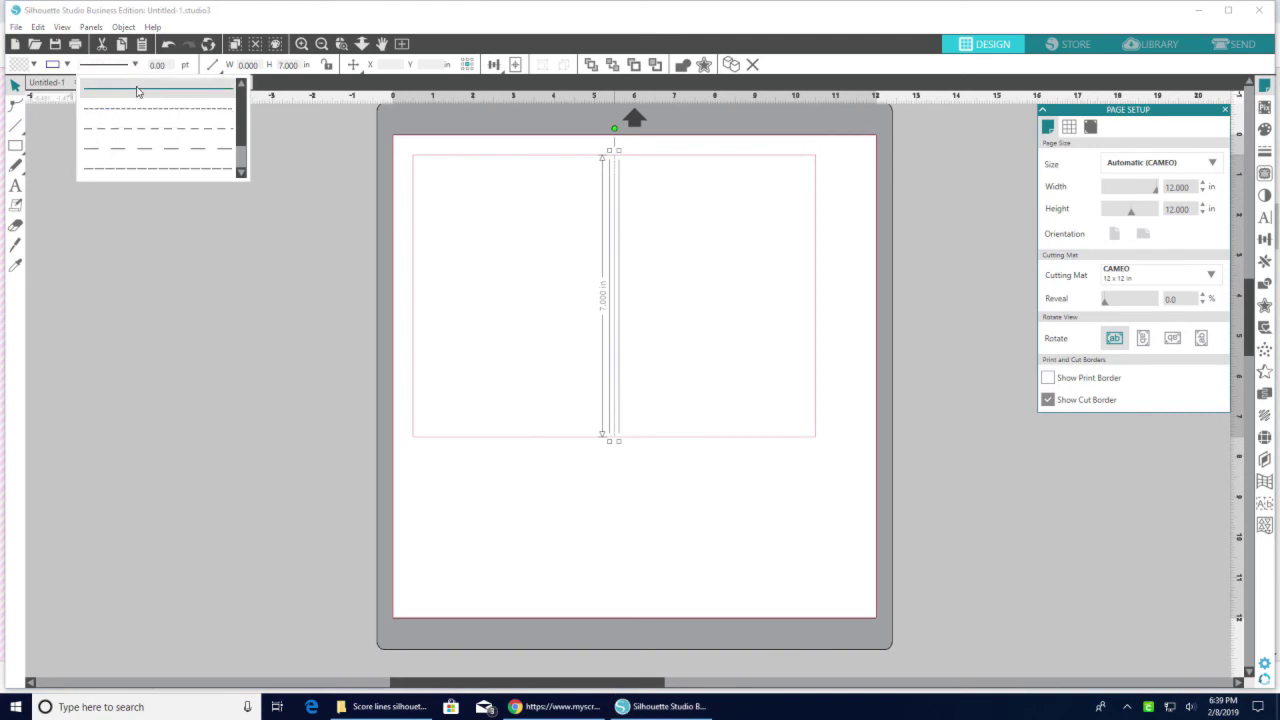
{"action": "left_click", "coordinate": [748, 503]}
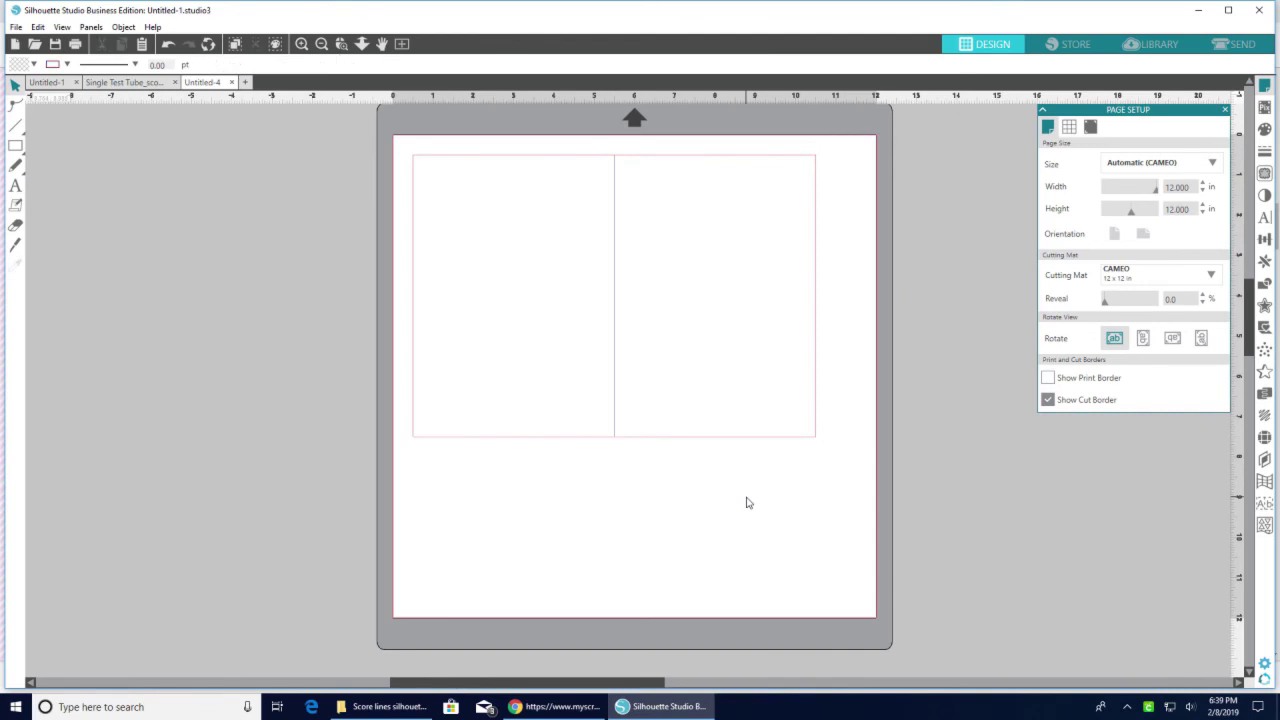
Set the card's send actions by line colour, assigning the blue RGB (10,10,255) fold line to tool 2 with the Score action
{"action": "left_click", "coordinate": [1237, 44]}
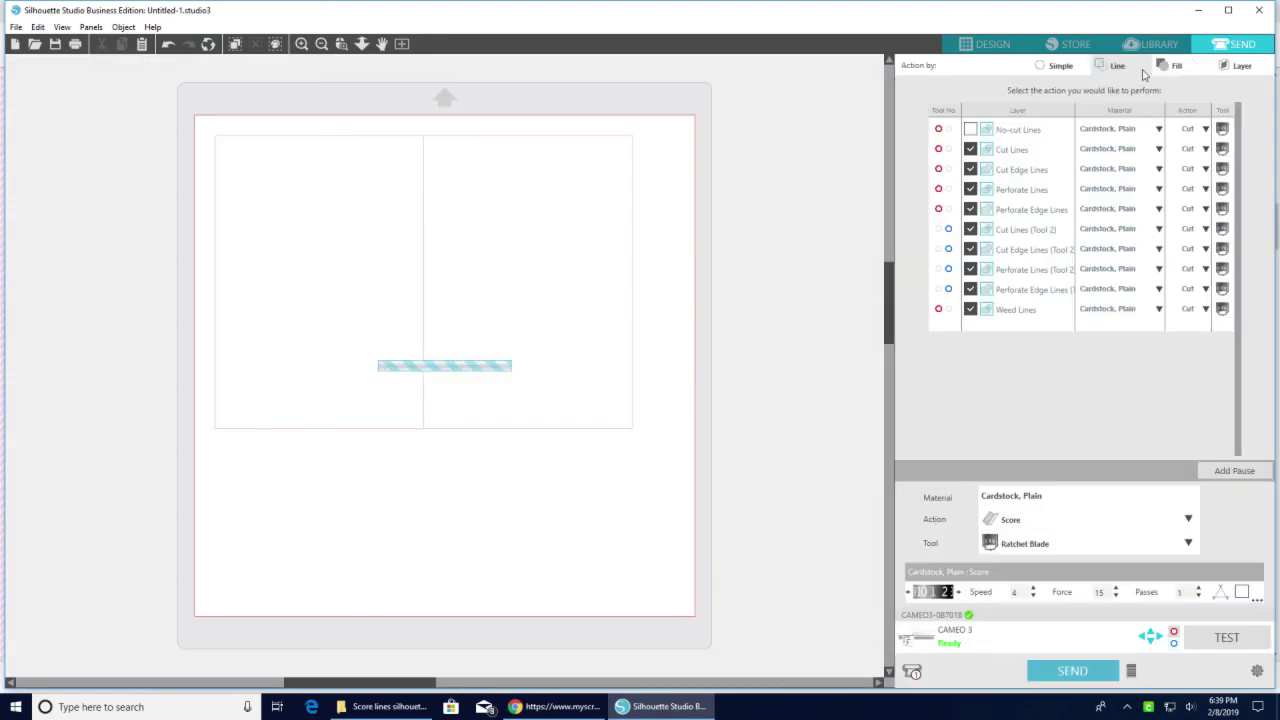
{"action": "left_click", "coordinate": [1116, 67]}
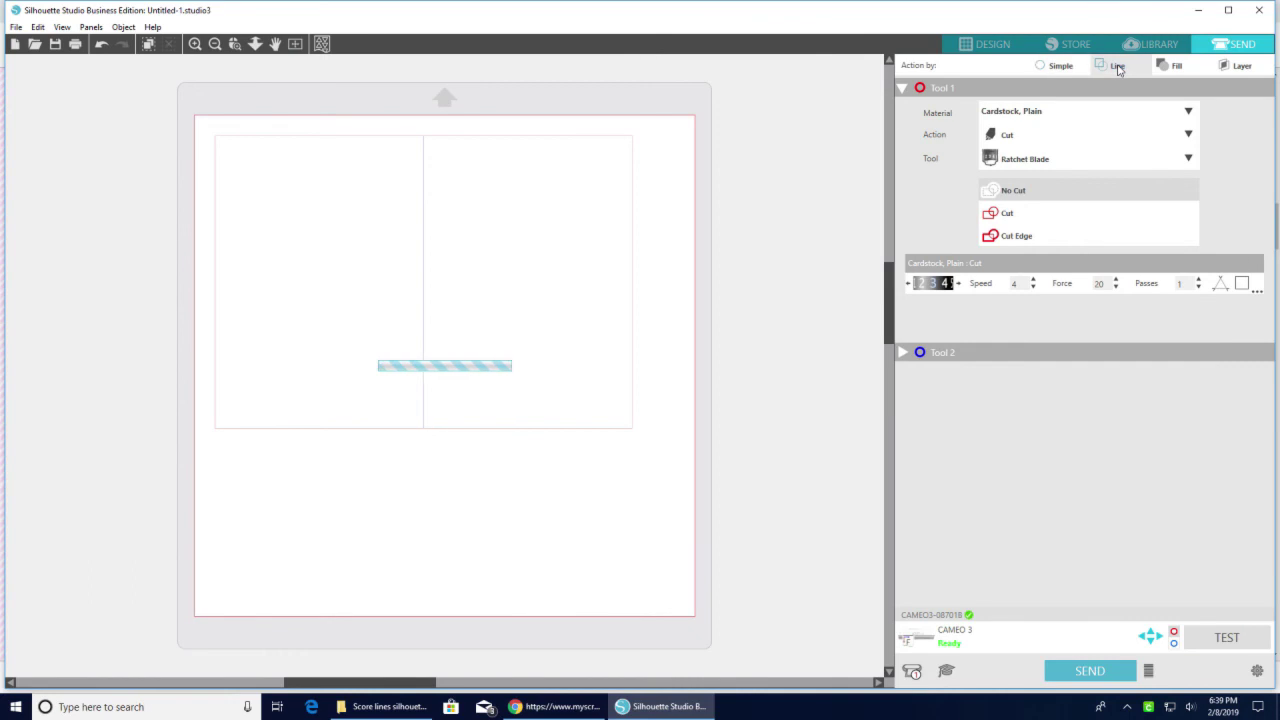
{"action": "left_click", "coordinate": [1117, 67]}
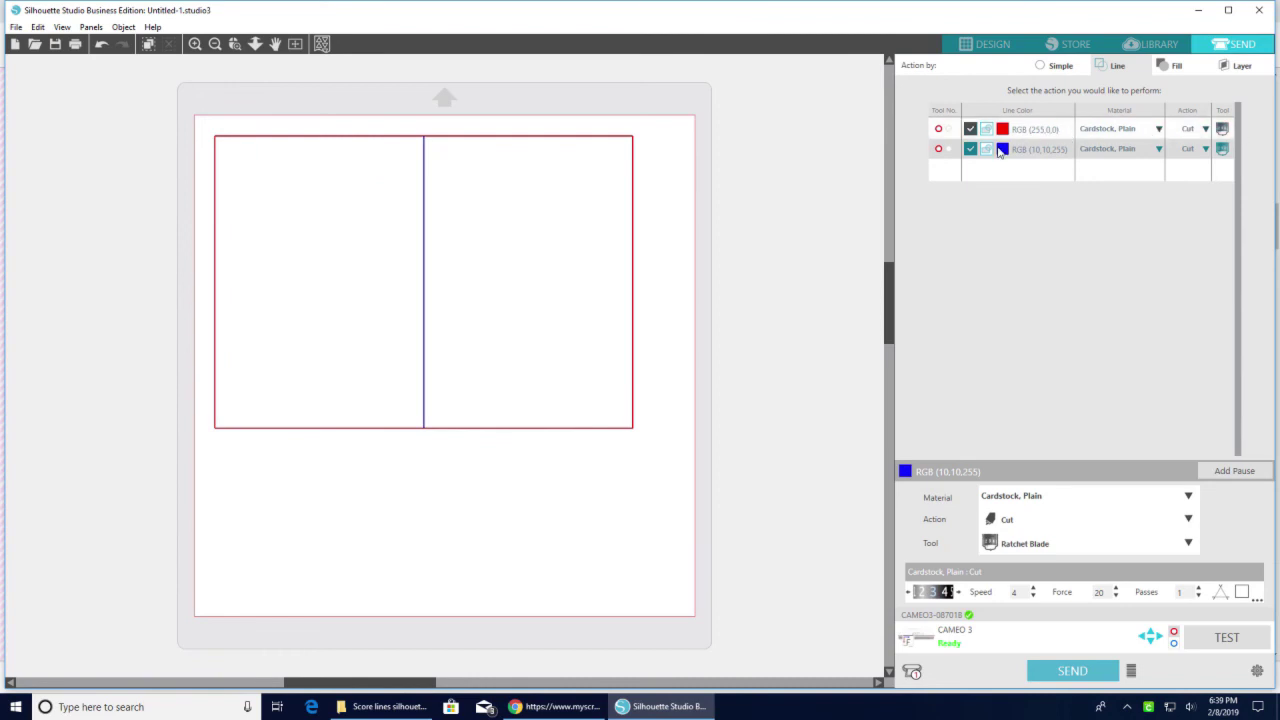
{"action": "left_click", "coordinate": [949, 150]}
{"action": "left_click", "coordinate": [1205, 149]}
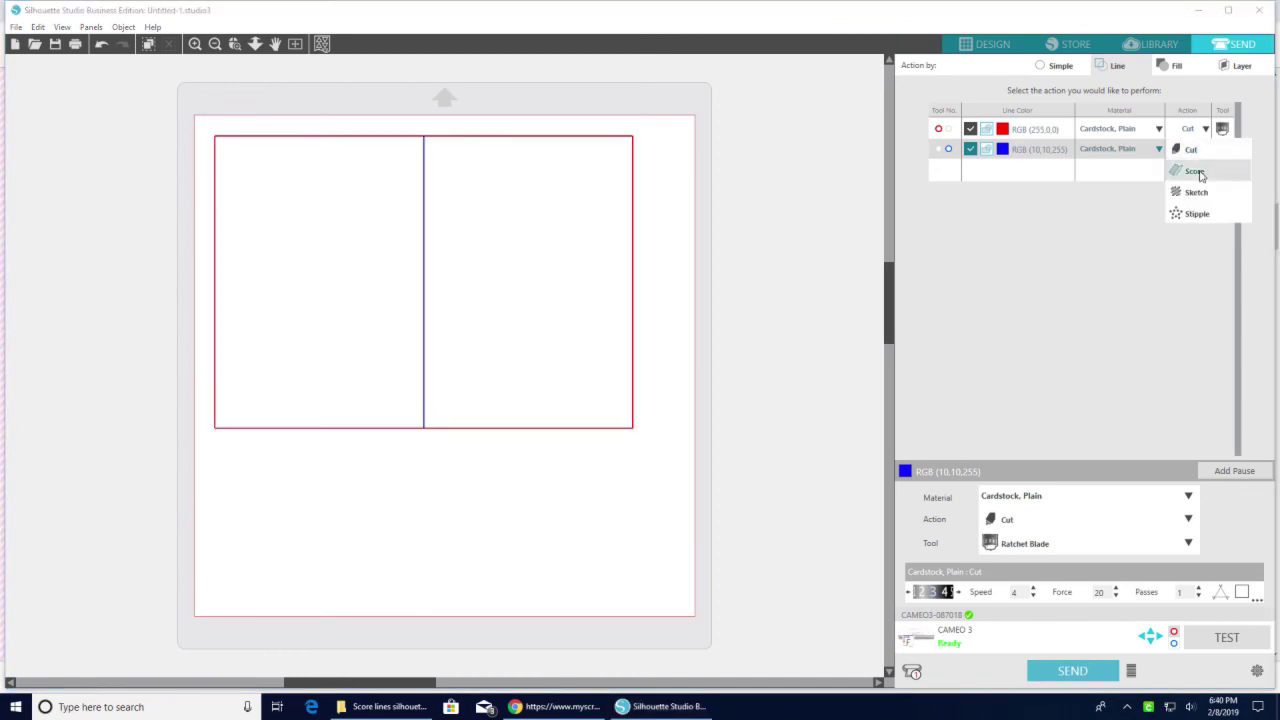
{"action": "left_click", "coordinate": [1195, 172]}
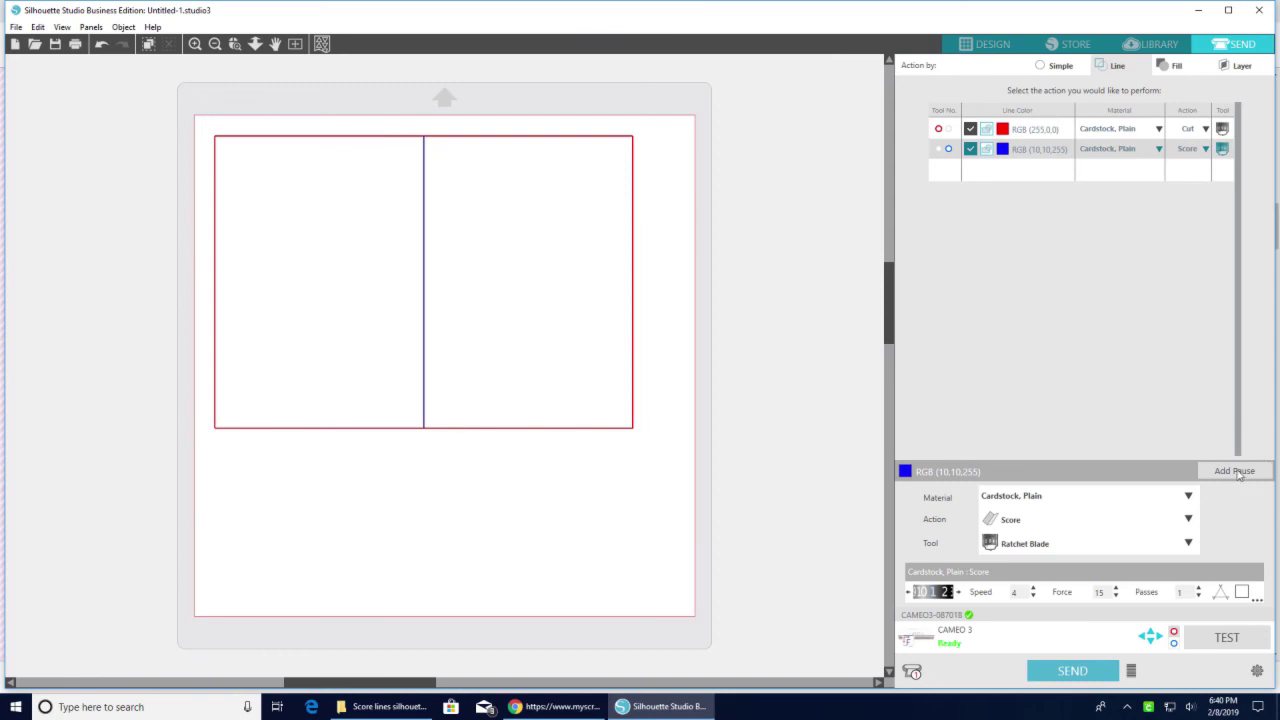
{"action": "left_click", "coordinate": [991, 47]}
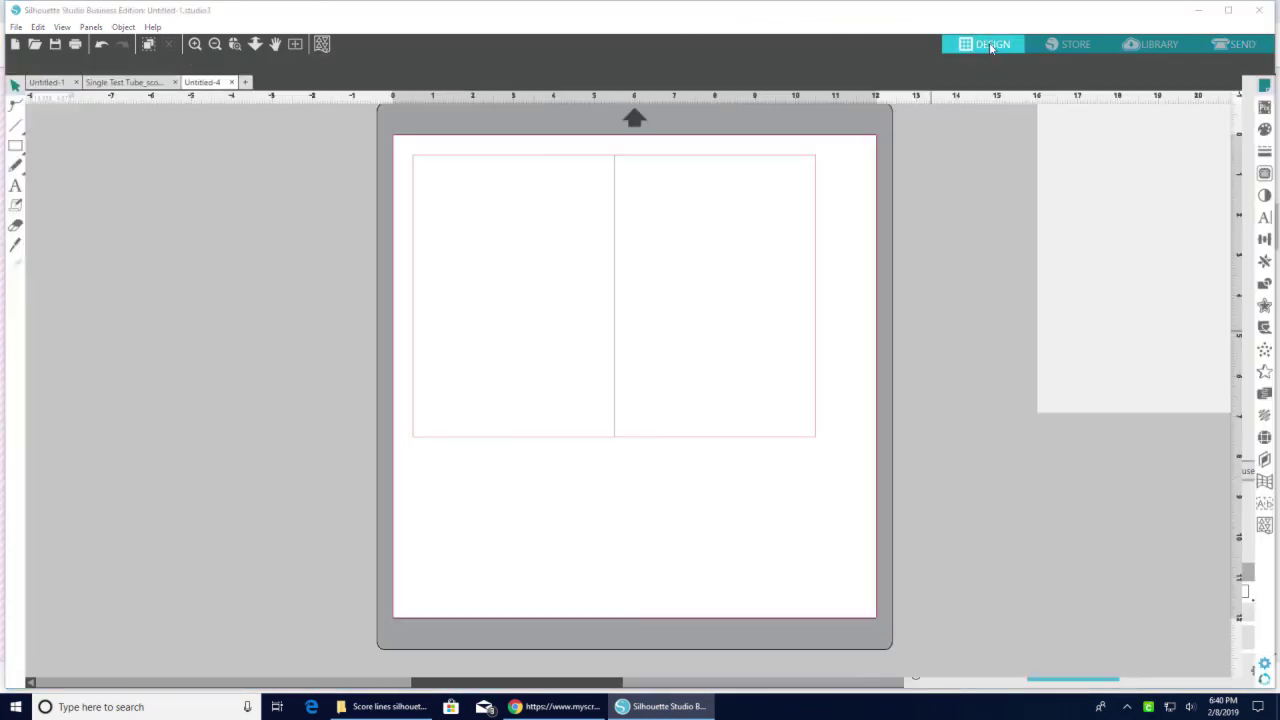